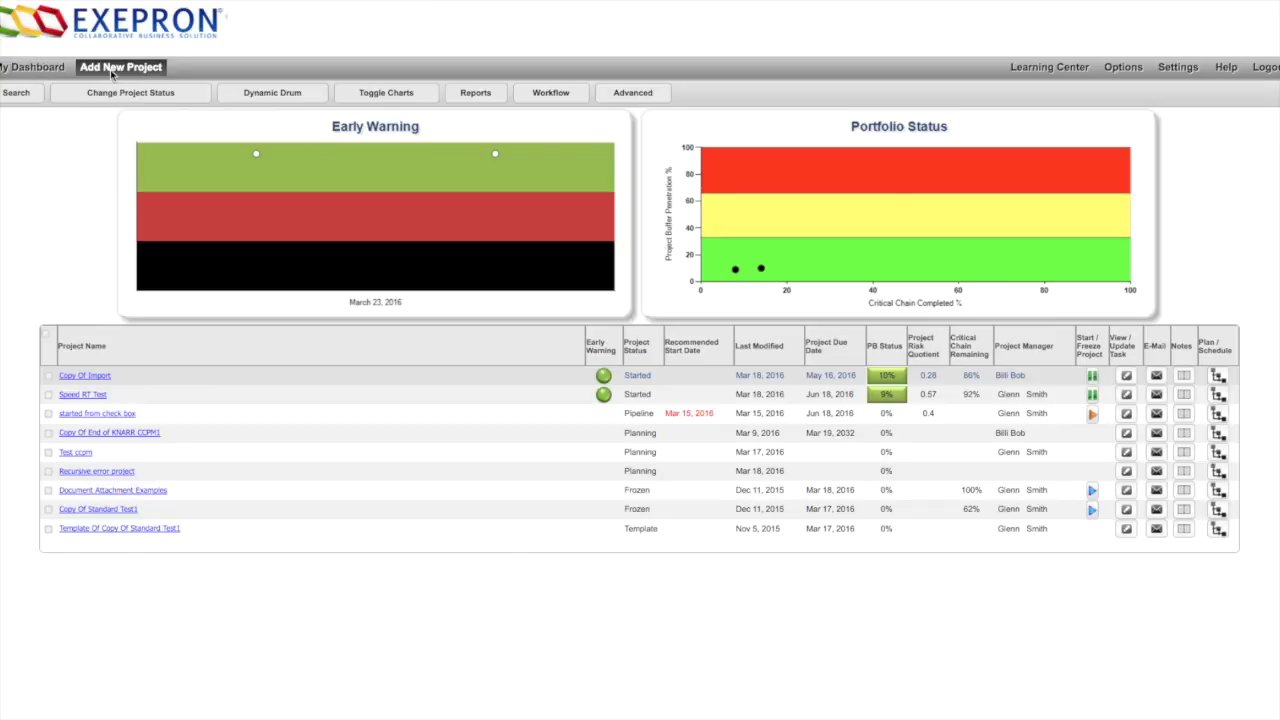
Create a new project named Name 2 and add its project objective to the planning canvas.
left_click(113, 76)
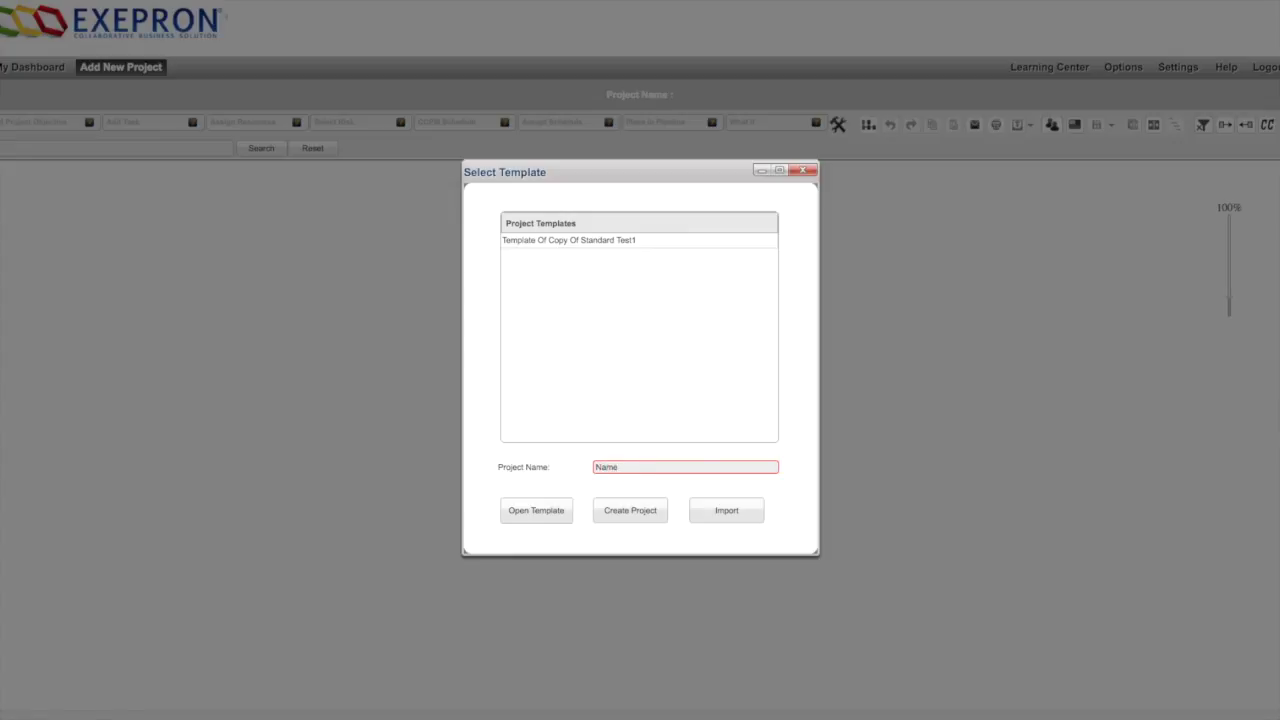
left_click(637, 513)
left_click(640, 517)
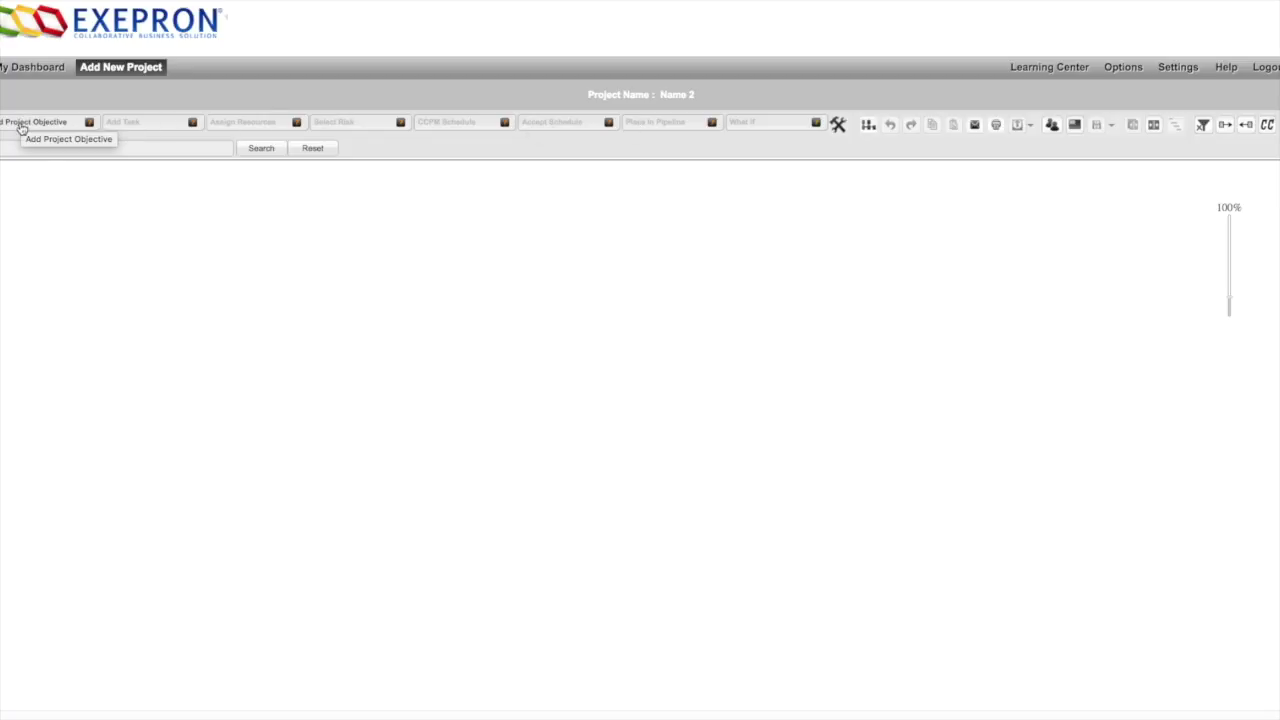
left_click(22, 125)
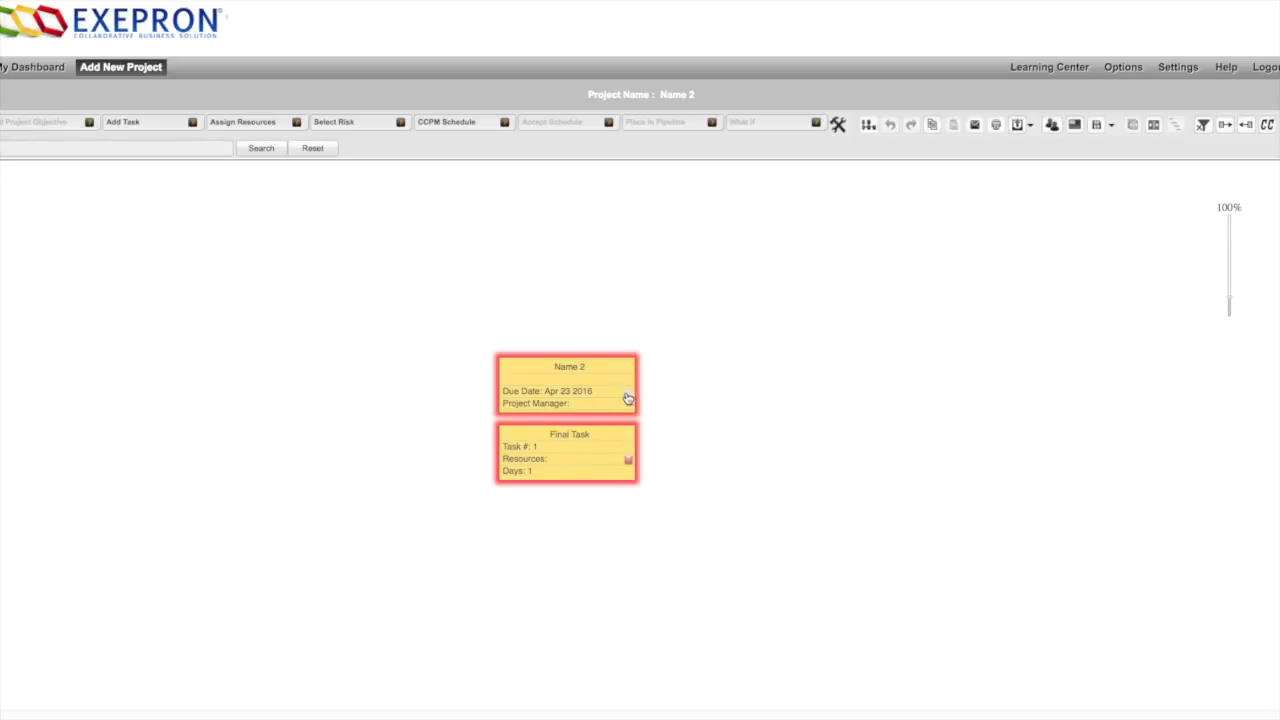
Accept Apr 23, 2016 as the due date, tick the due-date checkbox on the project objective, and choose the project manager.
left_click(589, 396)
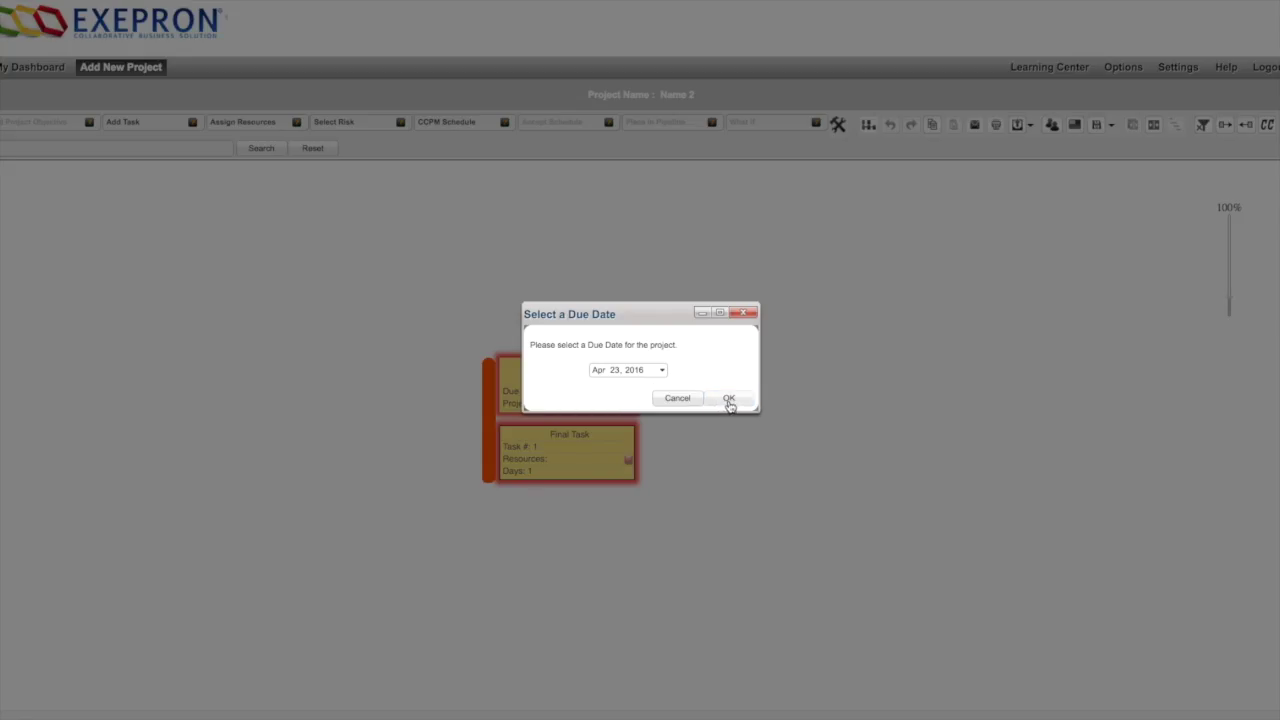
left_click(729, 400)
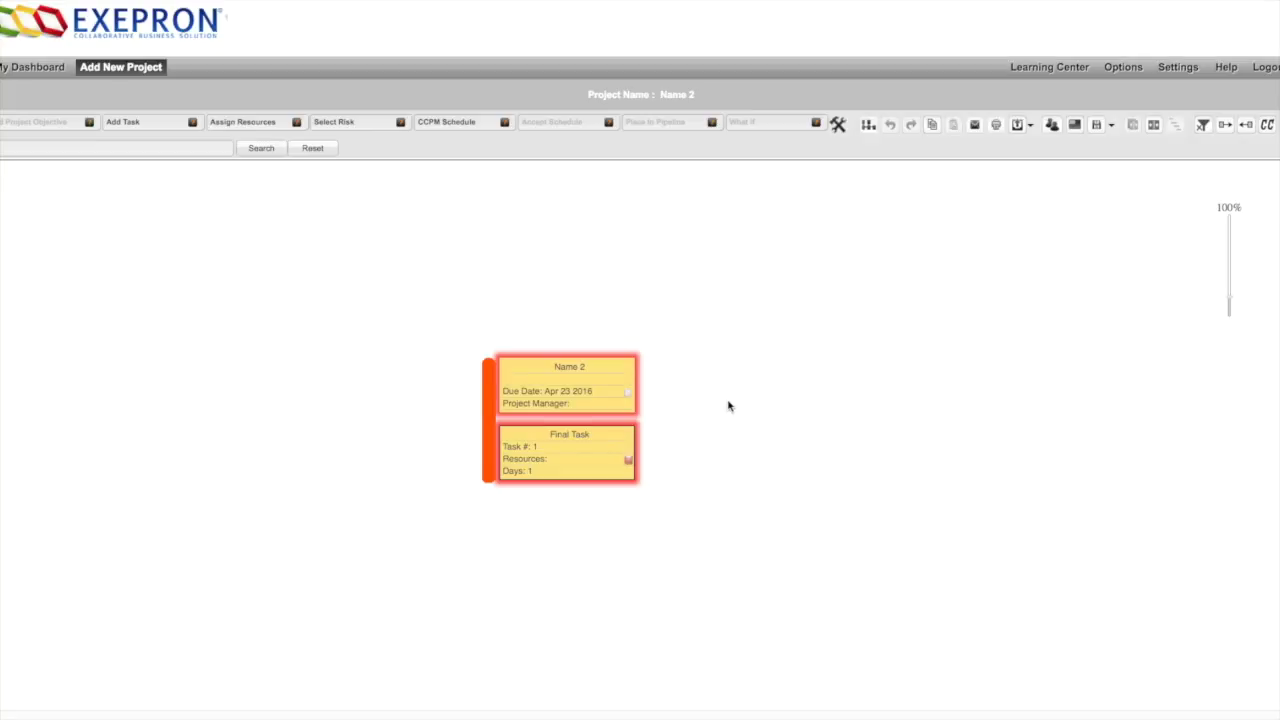
left_click(629, 397)
left_click(565, 405)
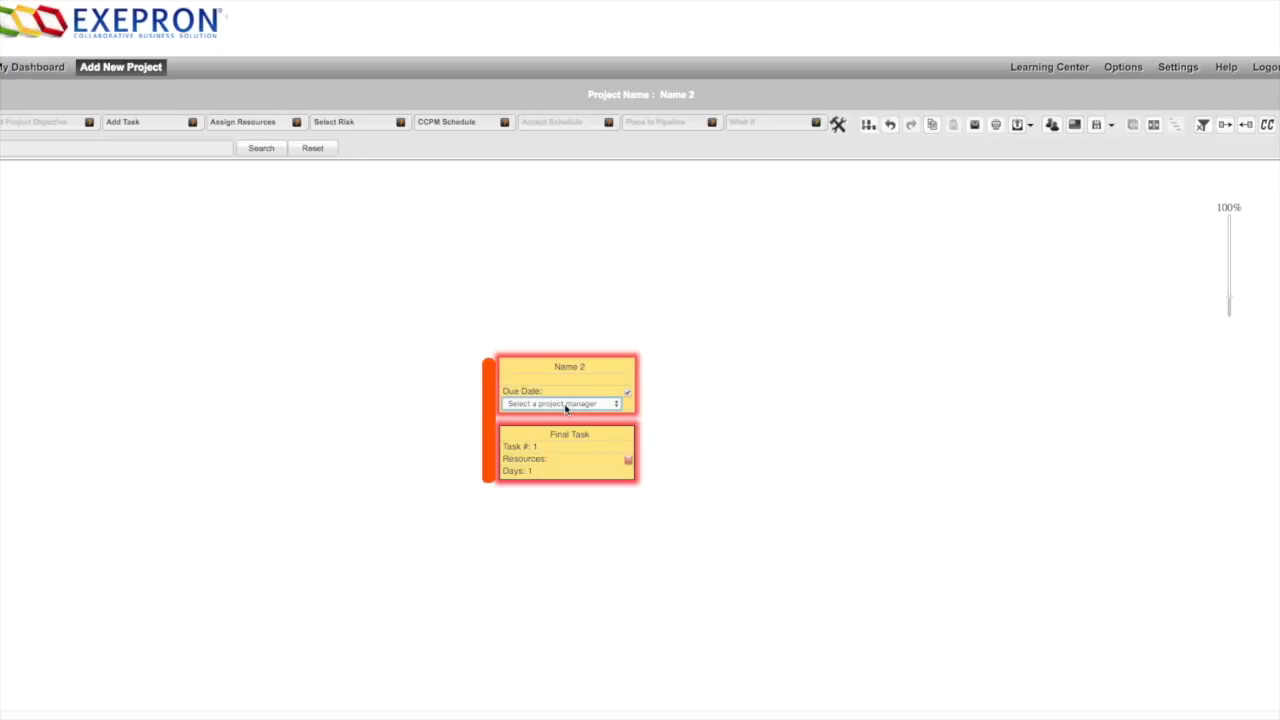
left_click(565, 405)
left_click(555, 432)
Assign one Designer resource to the Final Task and save the assignment.
left_click(627, 458)
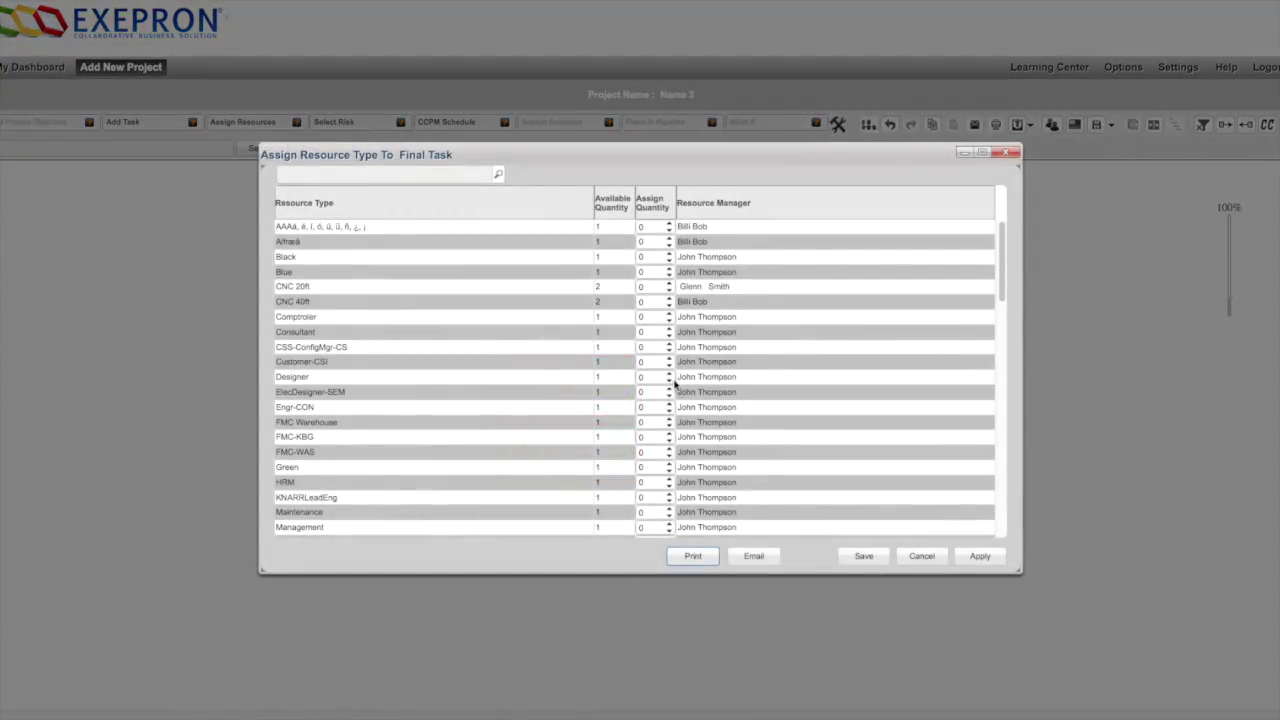
left_click(668, 372)
left_click(670, 373)
left_click(858, 556)
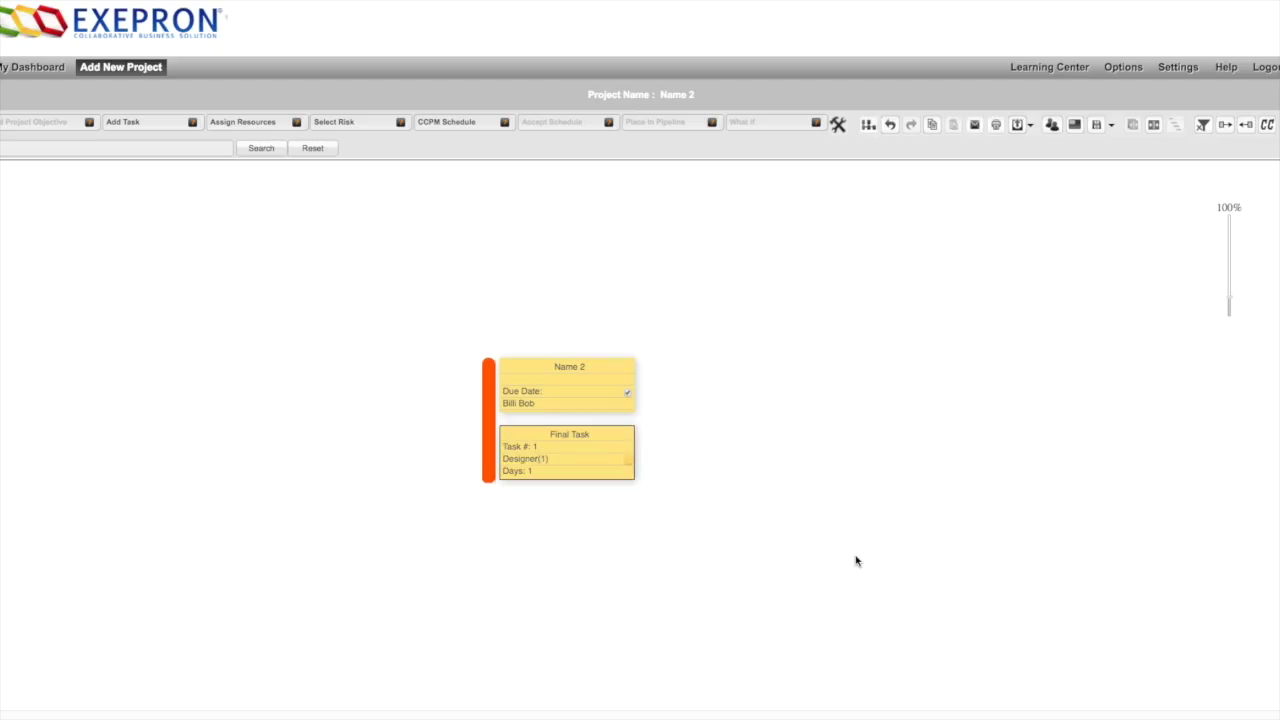
Add four predecessor tasks: Task 2 feeding Final Task, Tasks 3 and 4 feeding Task 2, and Task 5 feeding Task 4.
left_click(537, 474)
left_click(487, 458)
left_click_drag(486, 458, 440, 458)
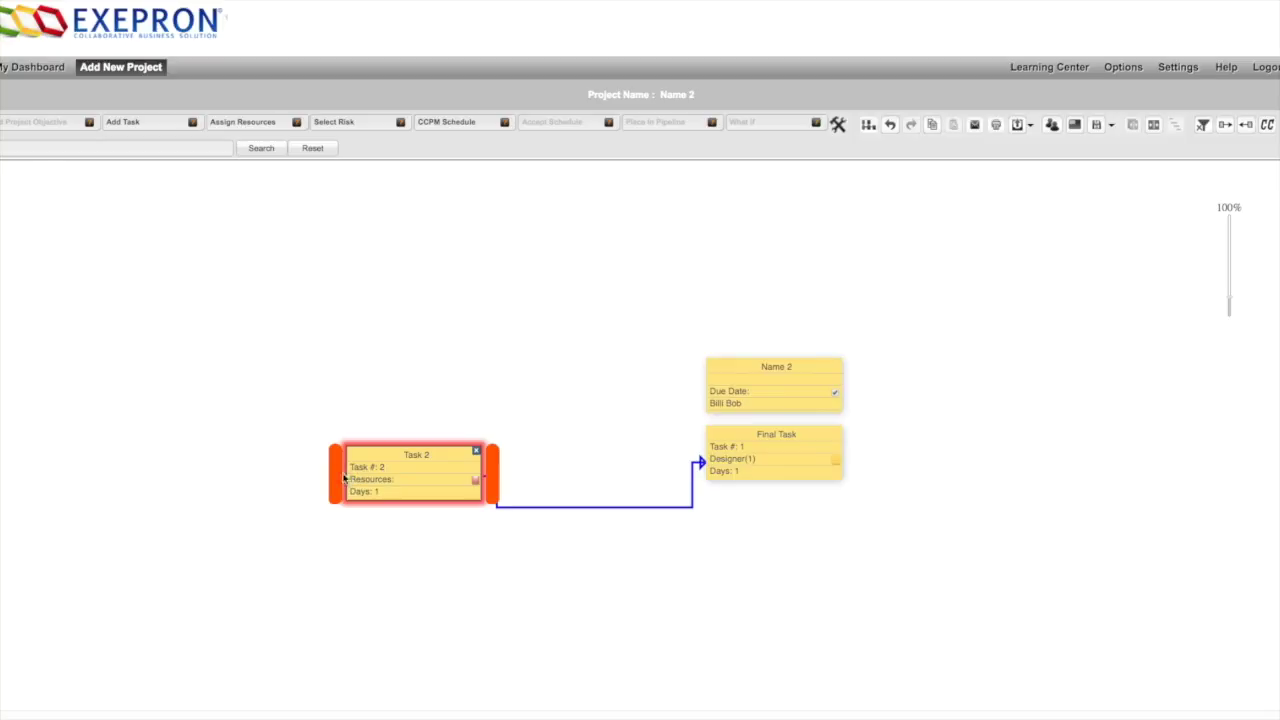
left_click(324, 477)
left_click(435, 491)
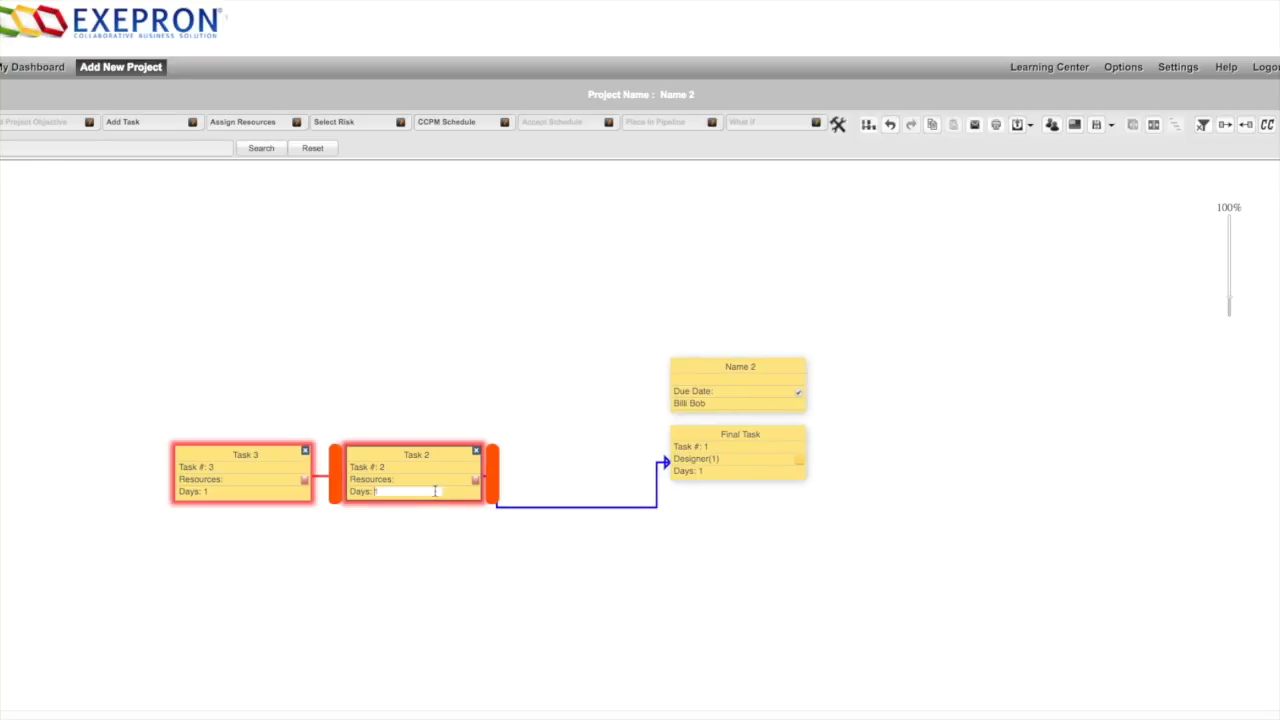
left_click_drag(337, 494, 132, 563)
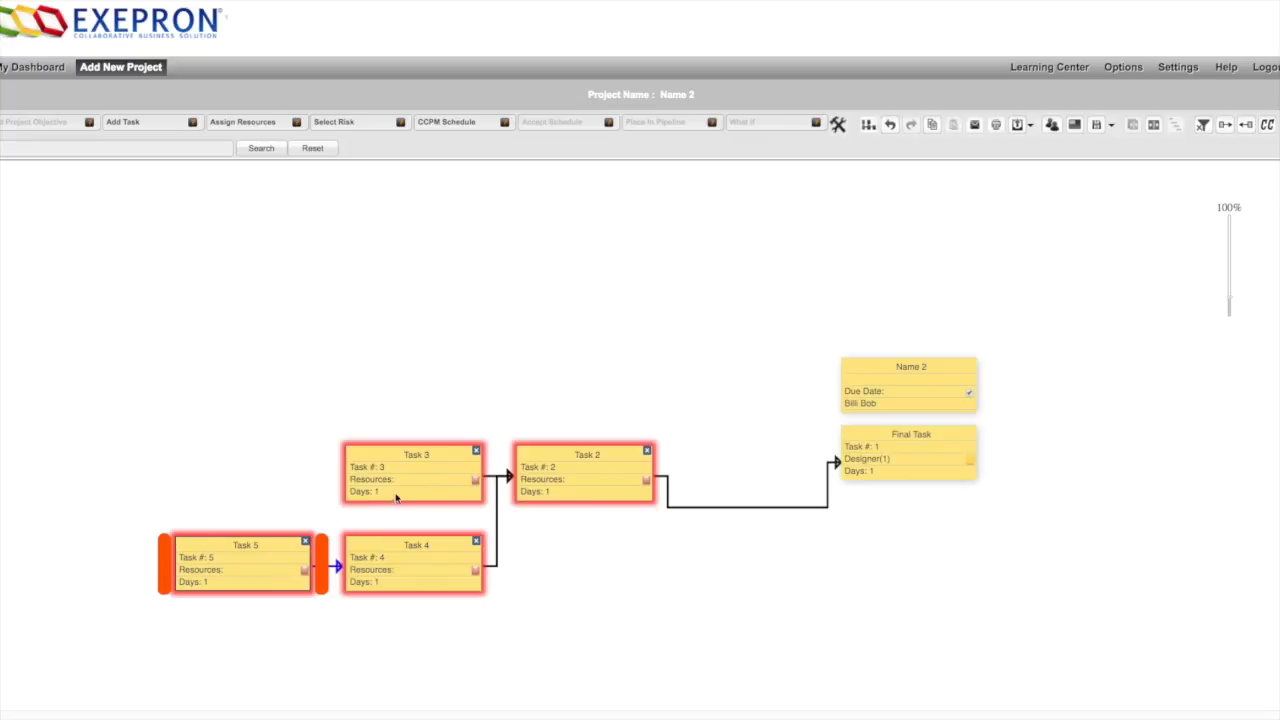
Set the duration of Task 3 to 2 days and Task 2 to 4 days.
left_click(356, 490)
left_click(368, 492)
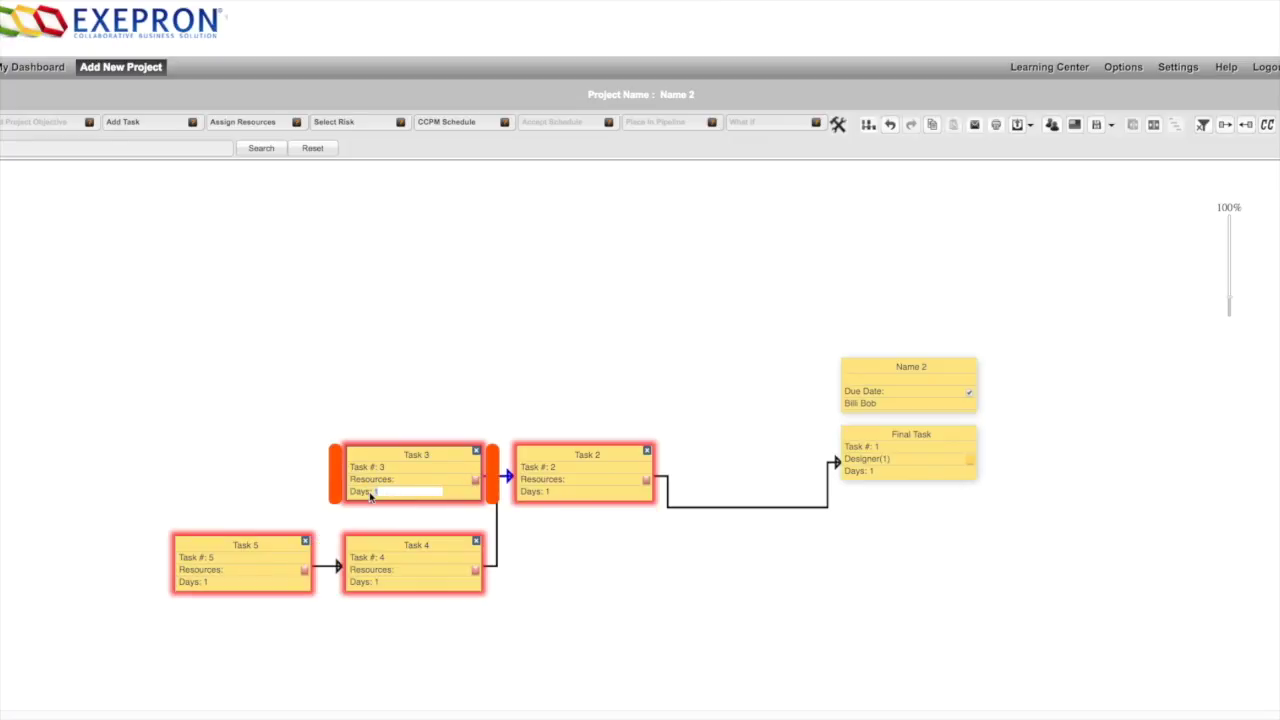
left_click(557, 491)
left_click(551, 491)
left_click(540, 493)
type("4")
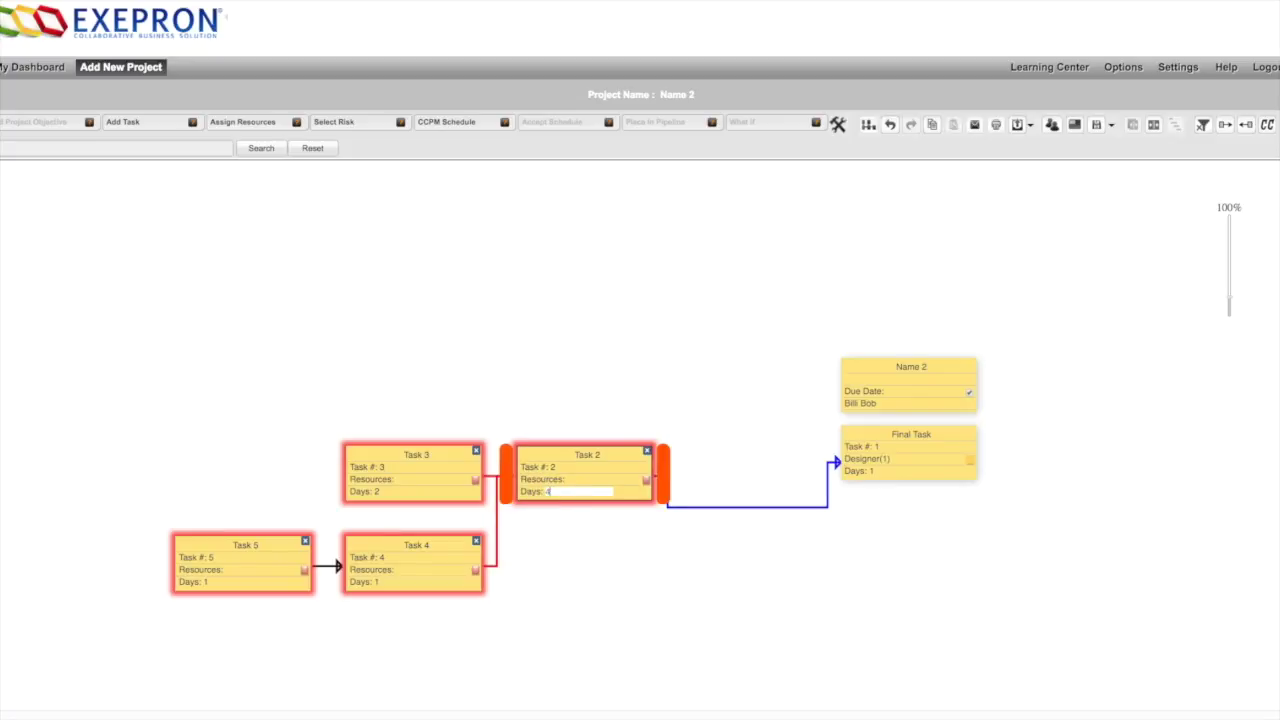
Review Task 5's properties, from resource types, predecessors and successors to work hours, costs, revenues and linked projects, and close them without saving.
left_click(273, 586)
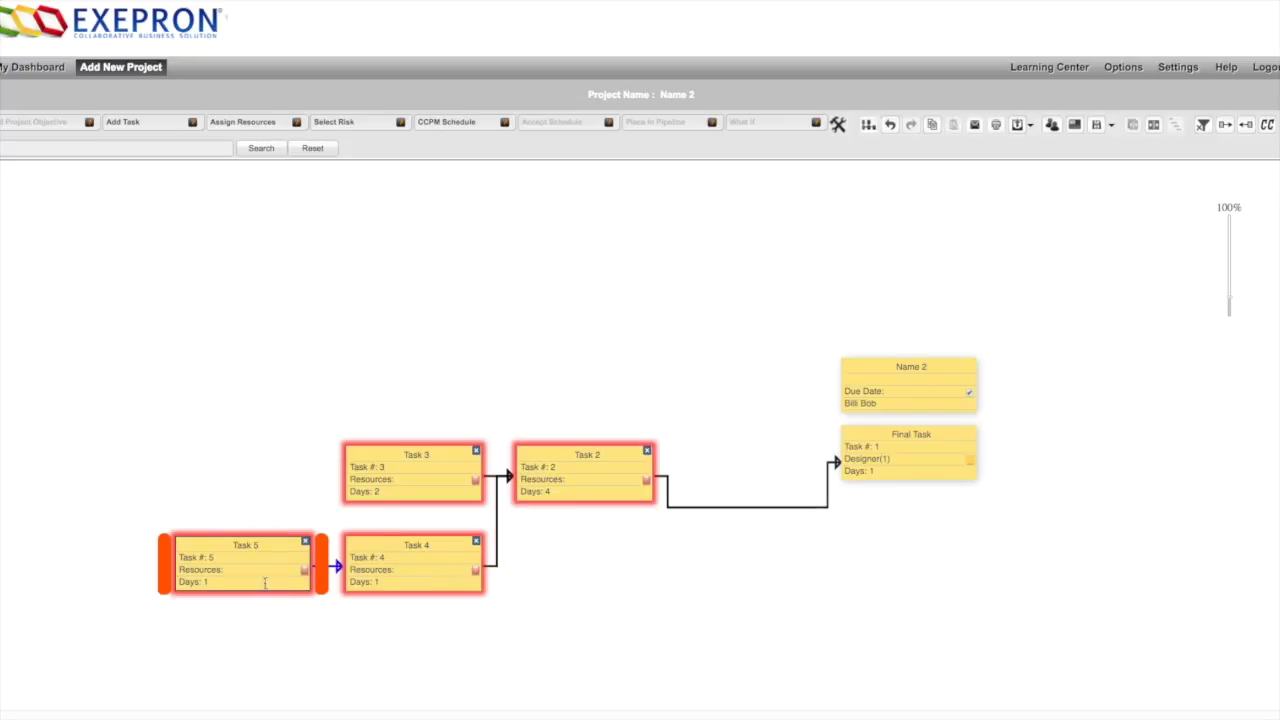
double_click(220, 581)
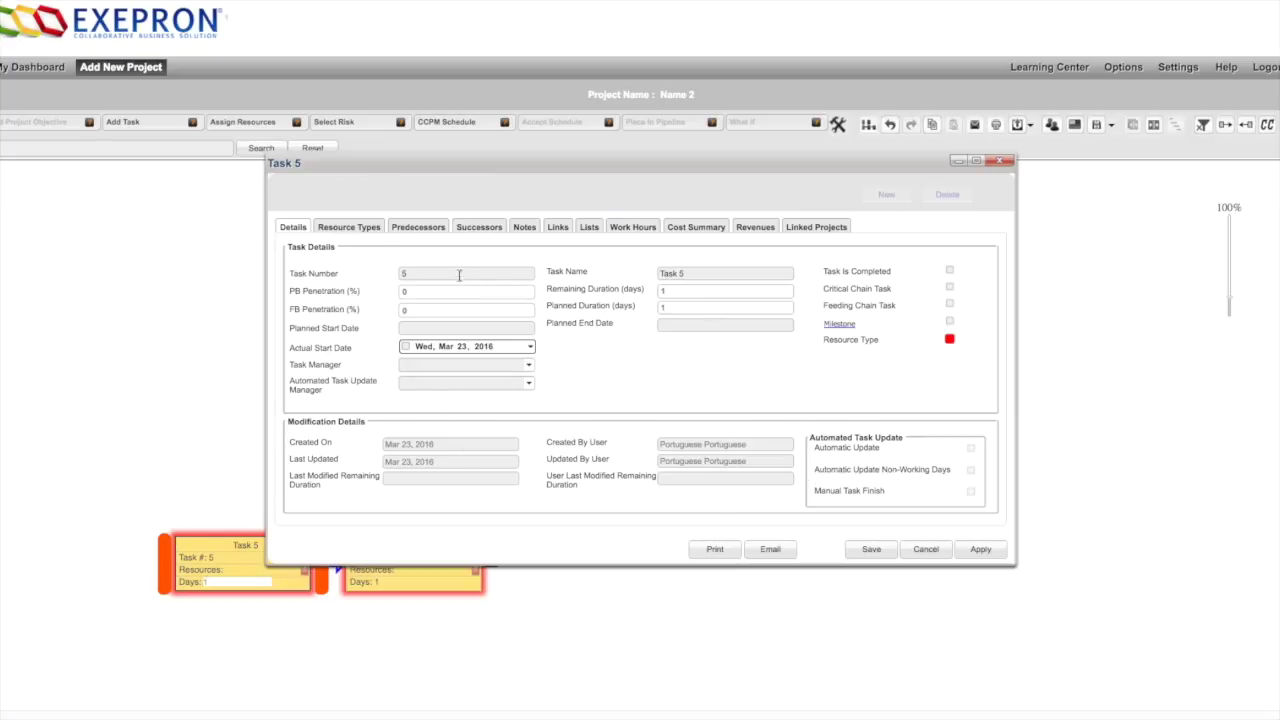
left_click(372, 234)
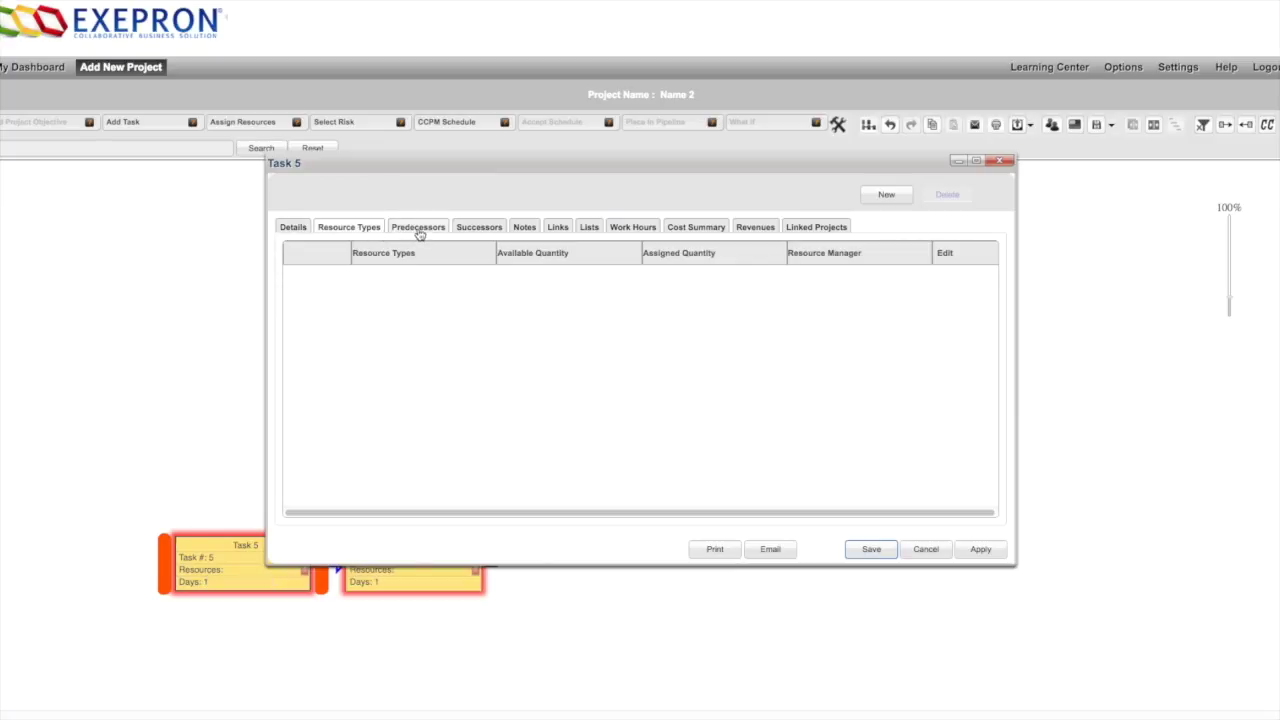
left_click(420, 233)
left_click(476, 230)
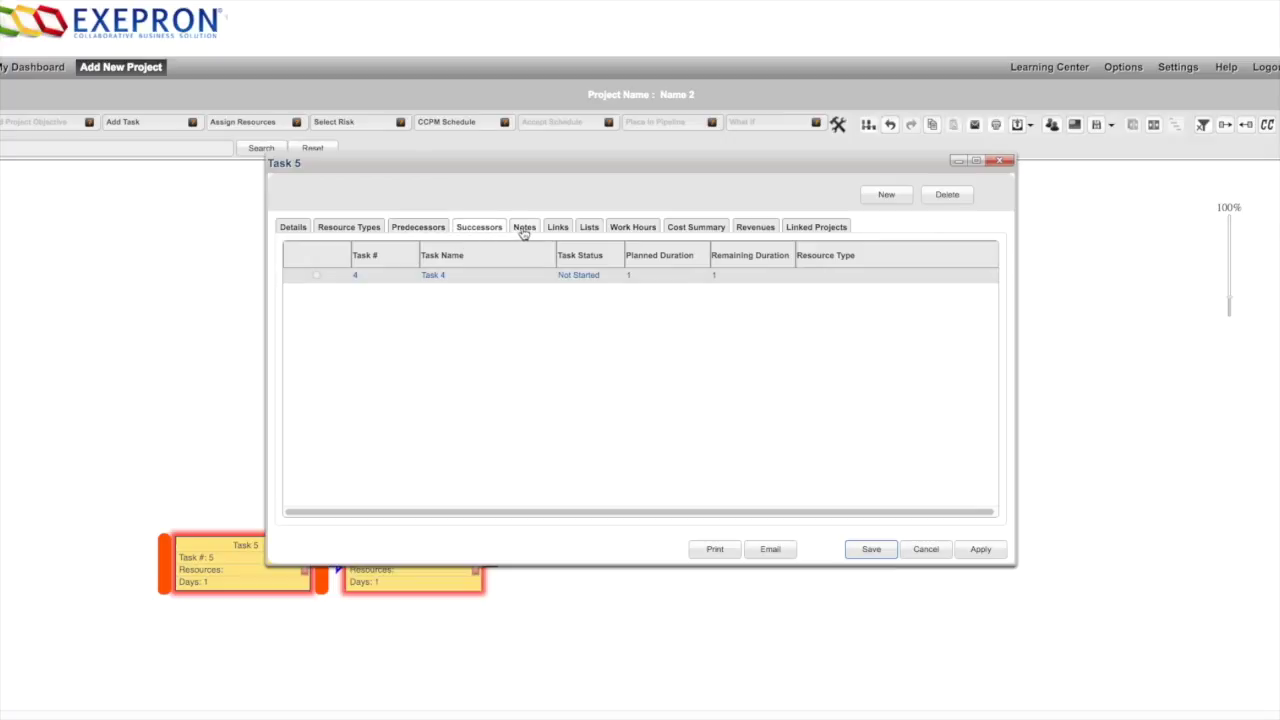
left_click(523, 230)
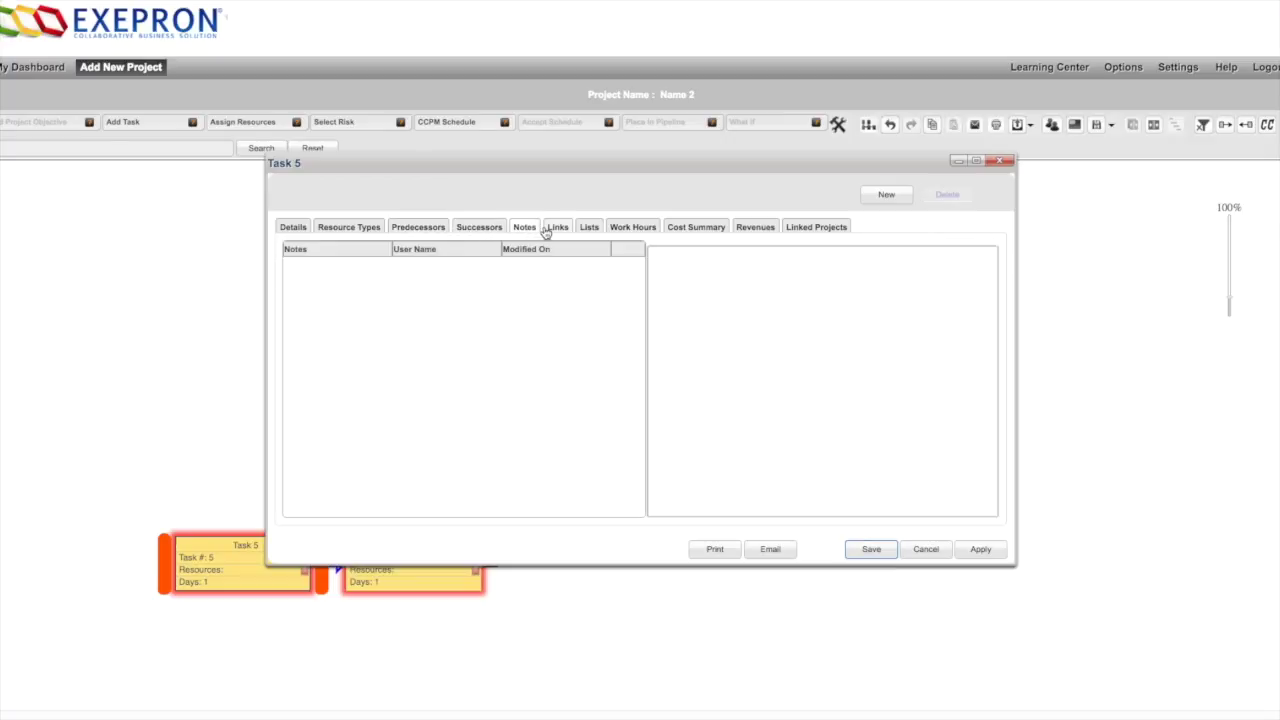
left_click(557, 228)
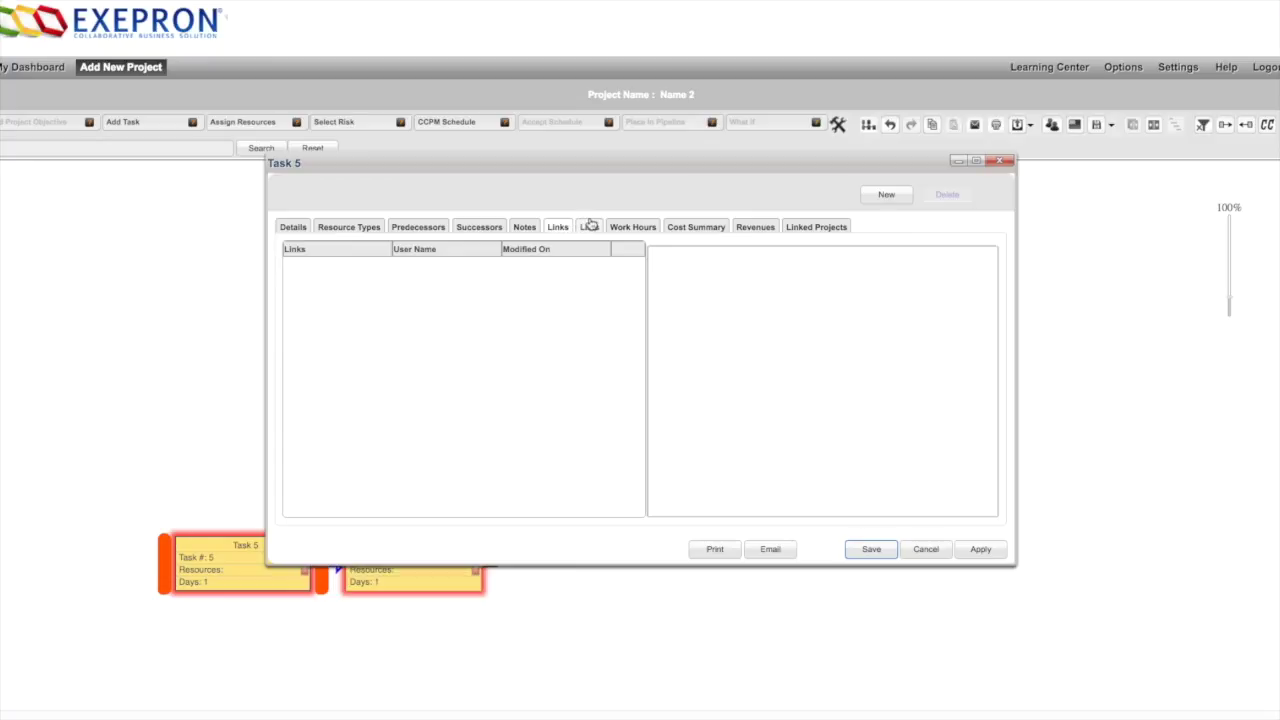
left_click(589, 229)
left_click(632, 228)
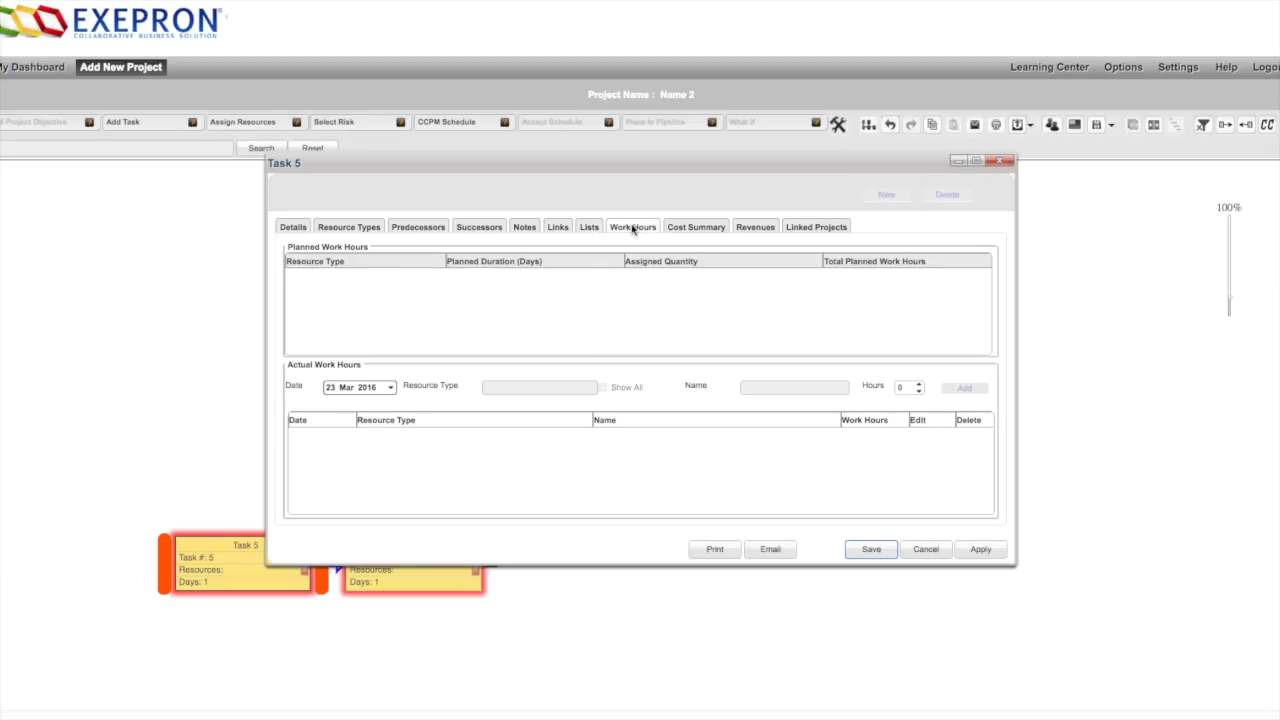
left_click(684, 228)
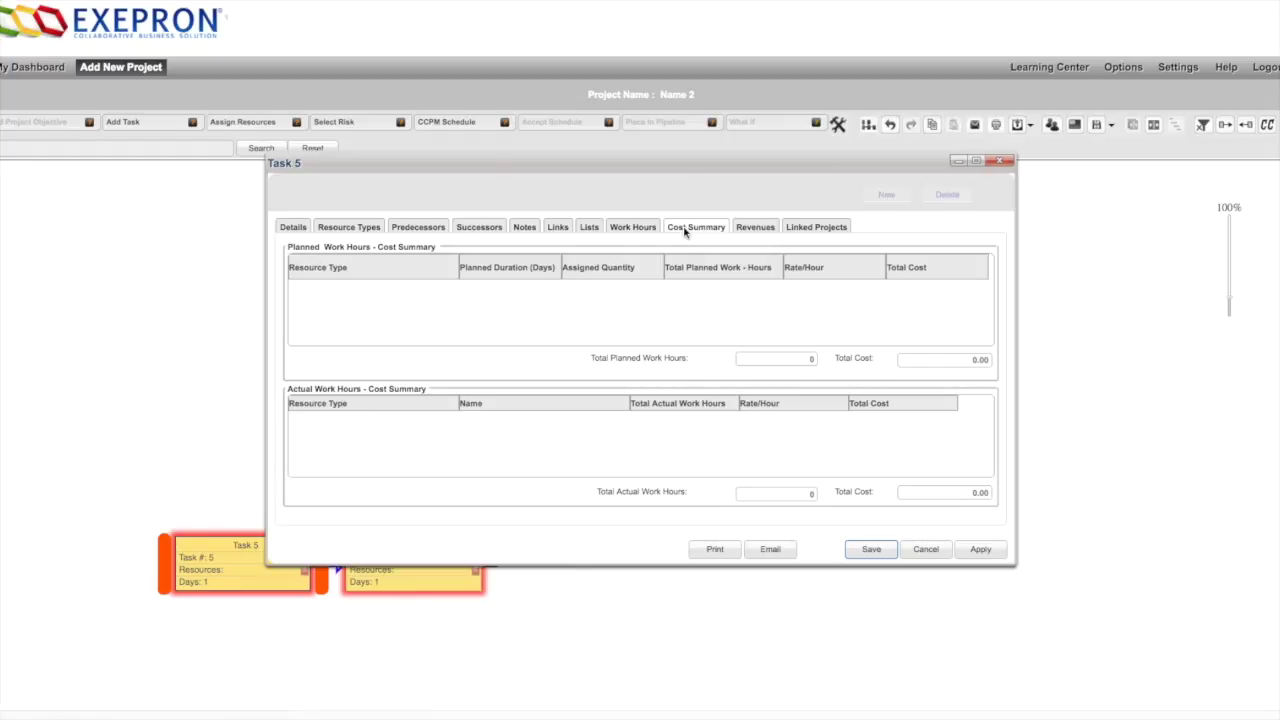
left_click(752, 228)
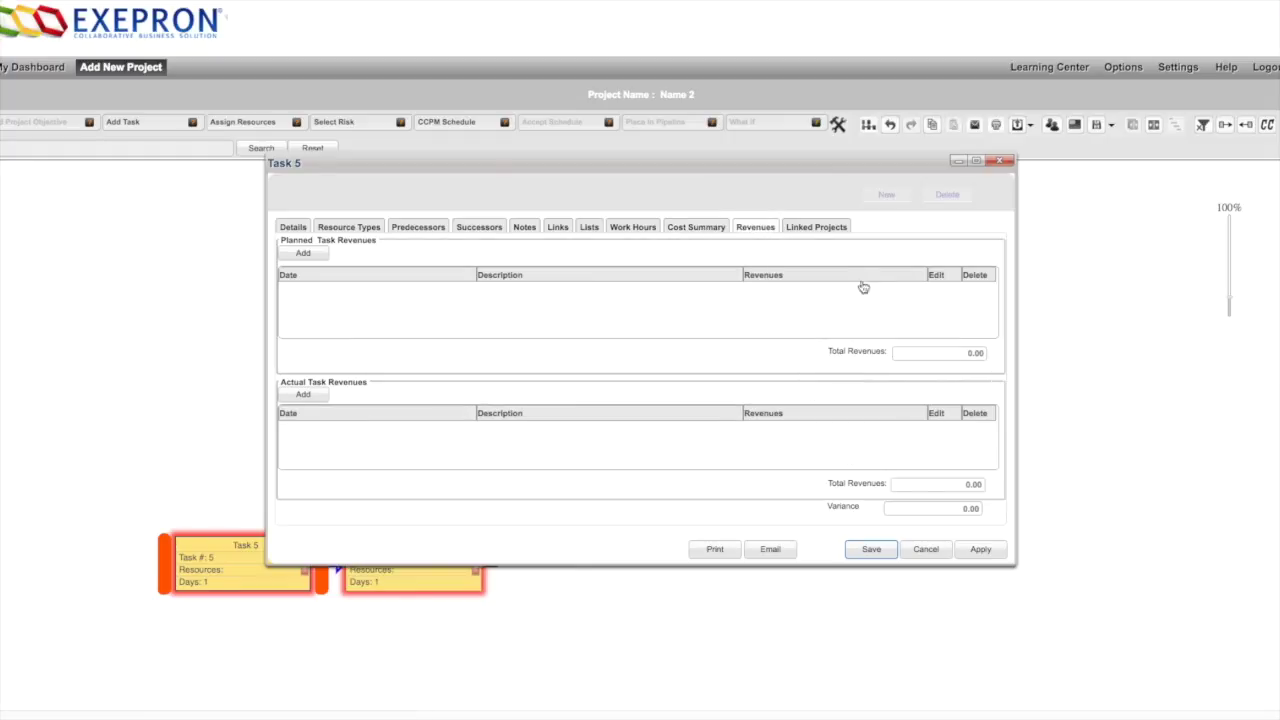
left_click(816, 228)
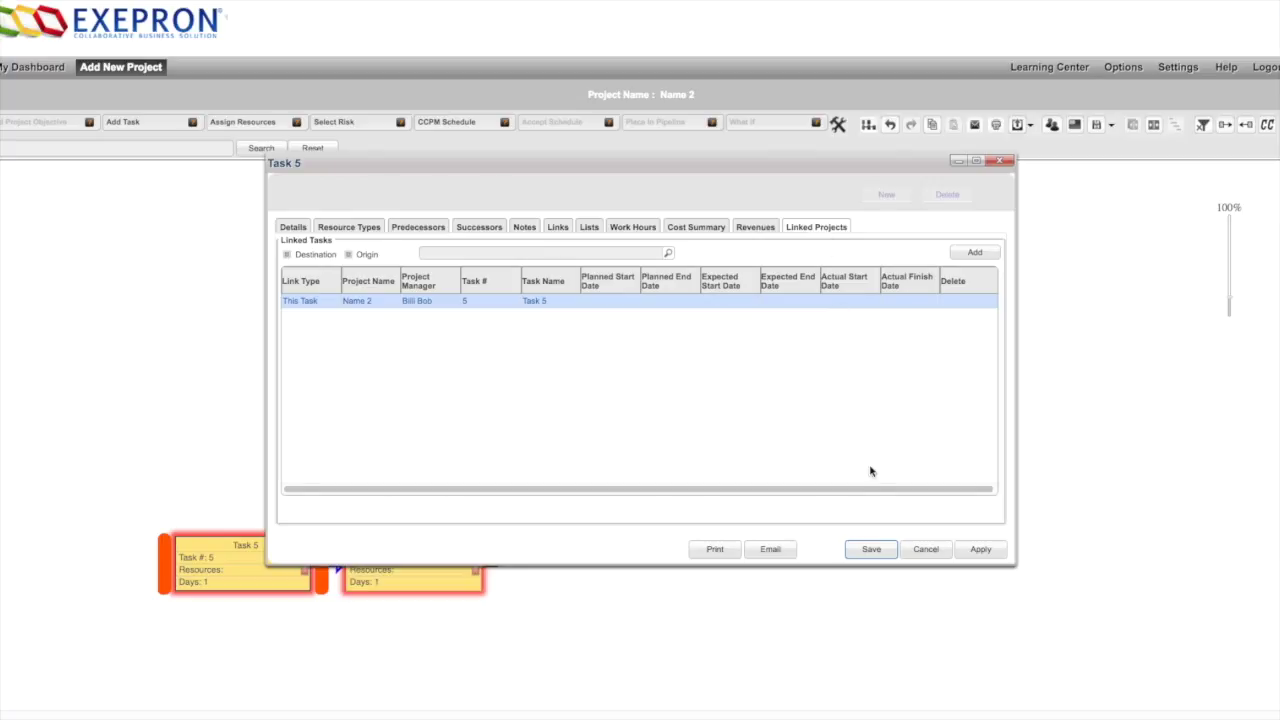
left_click(926, 550)
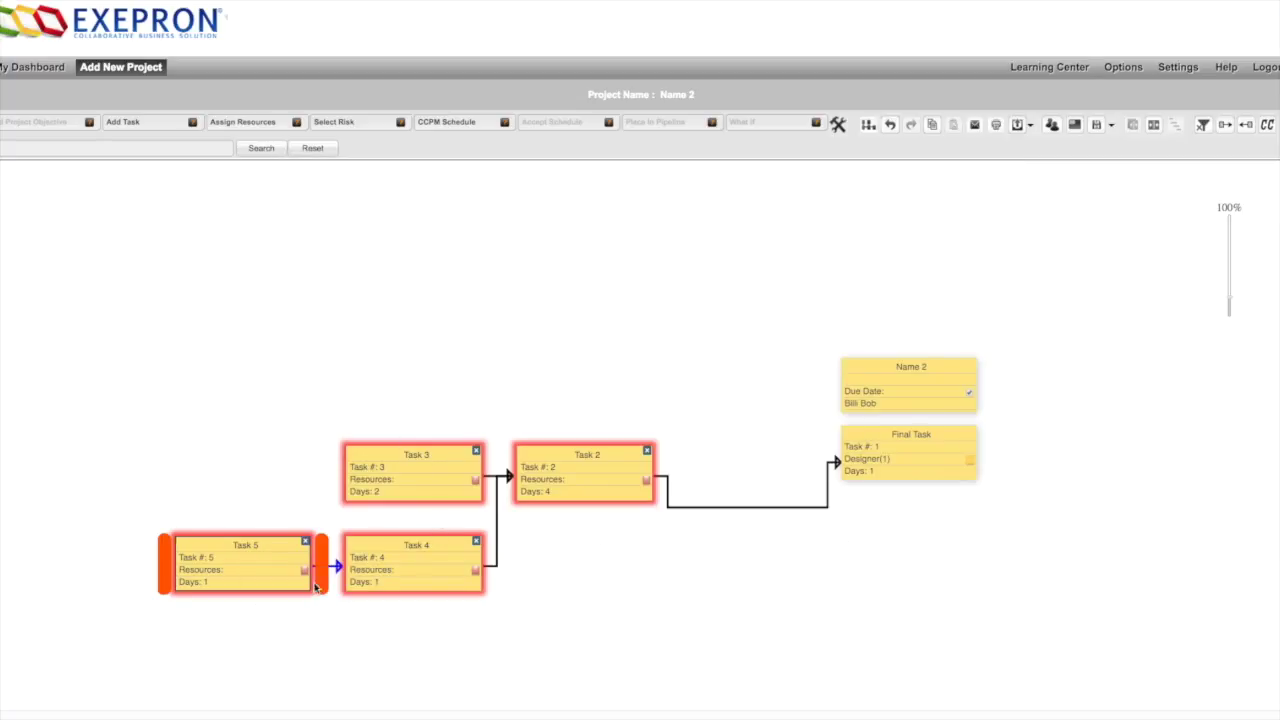
Assign one Customer-CSI resource to Task 5 and save the assignment.
left_click(476, 484)
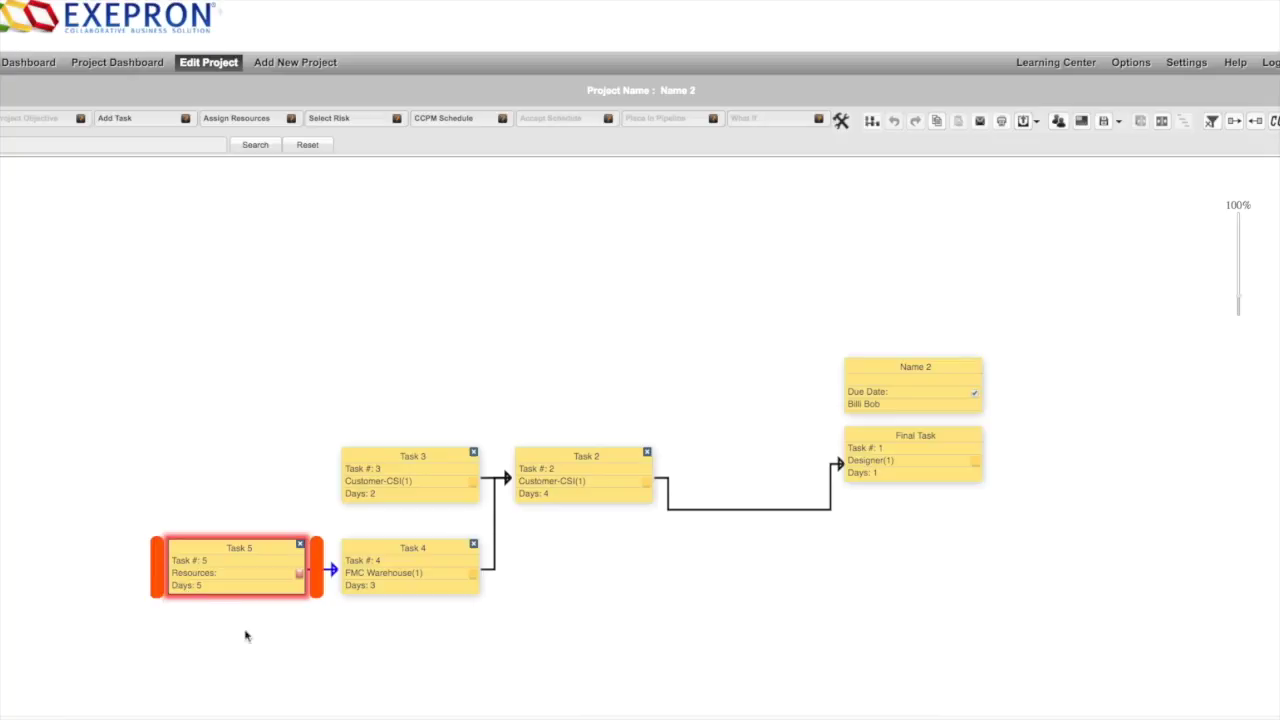
left_click(400, 453)
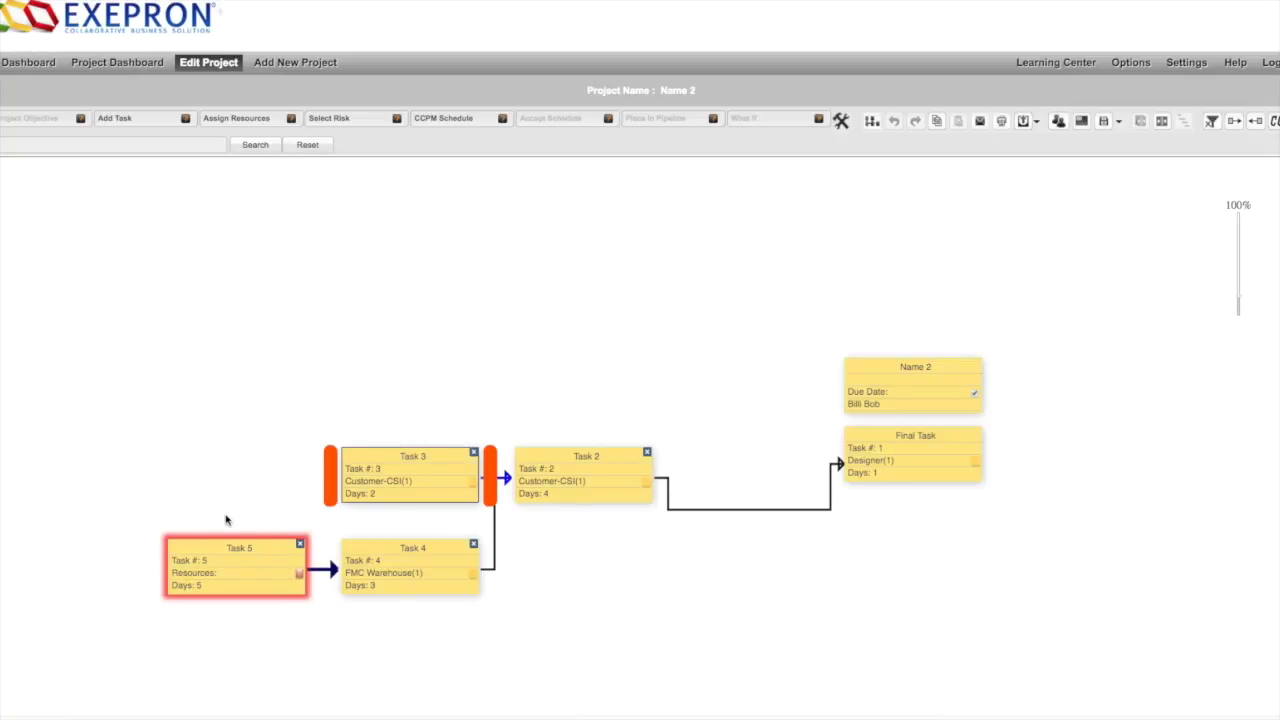
left_click(298, 576)
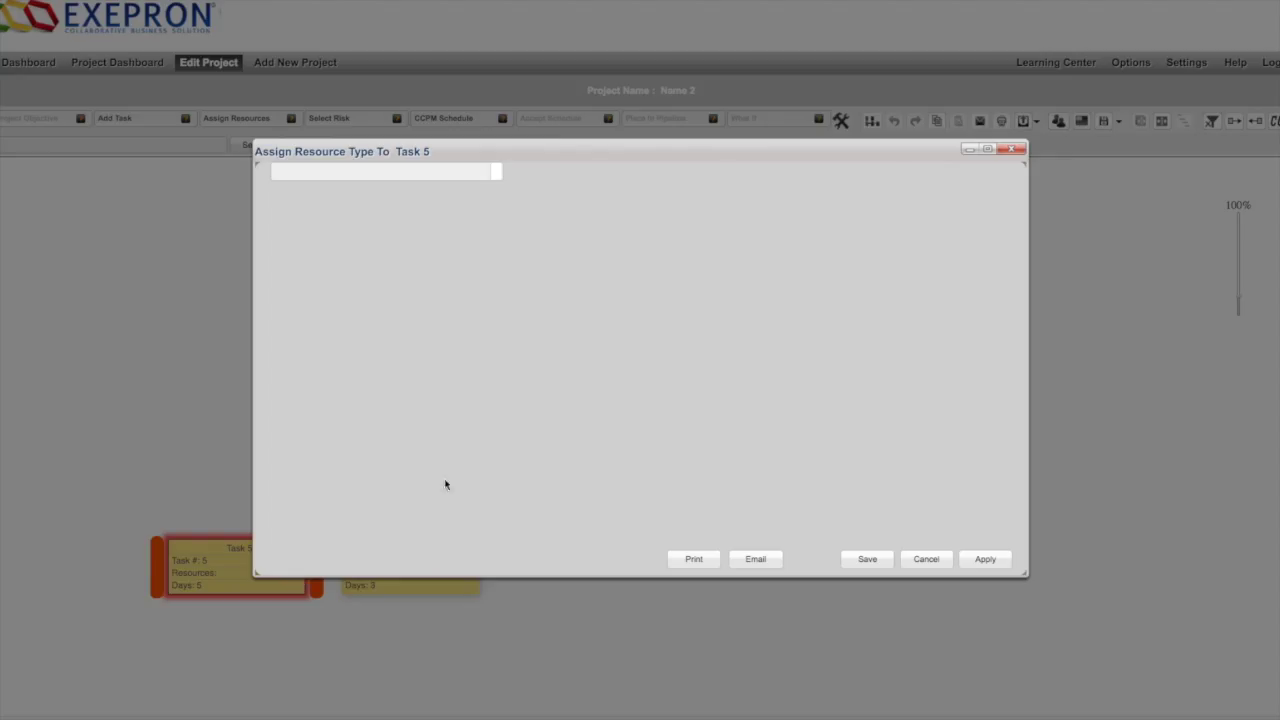
left_click(670, 358)
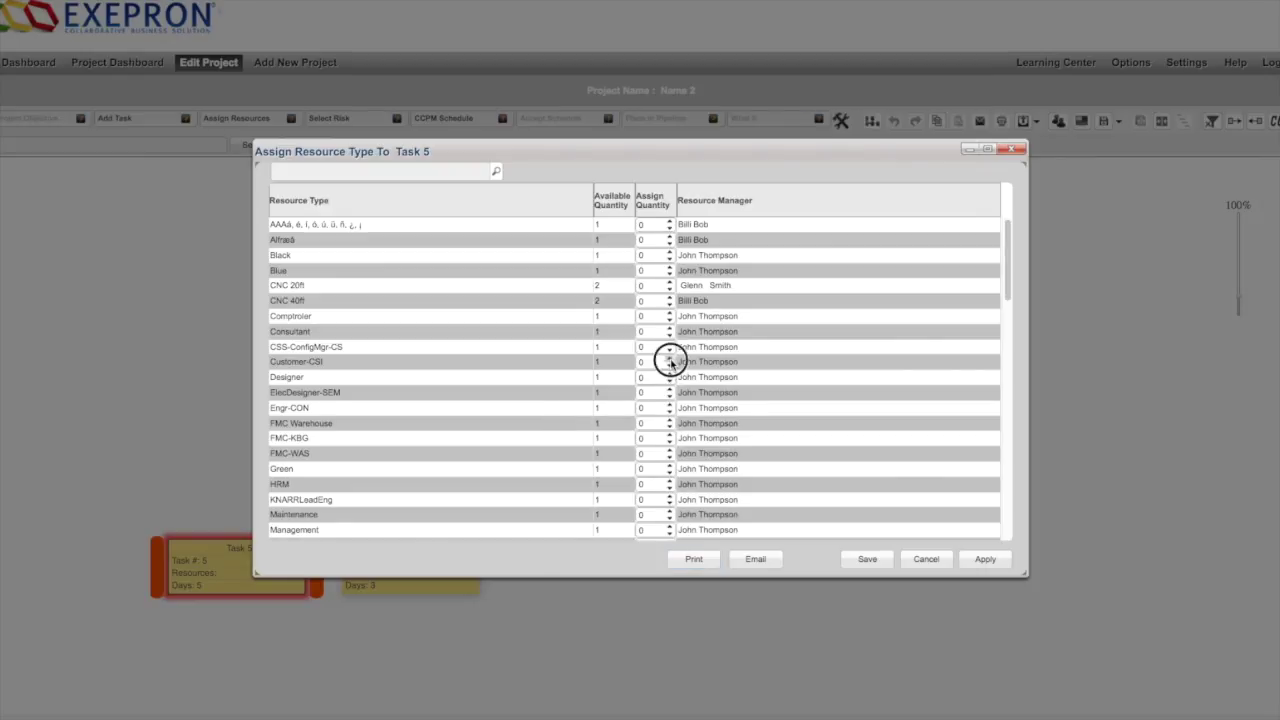
left_click(670, 362)
left_click(867, 559)
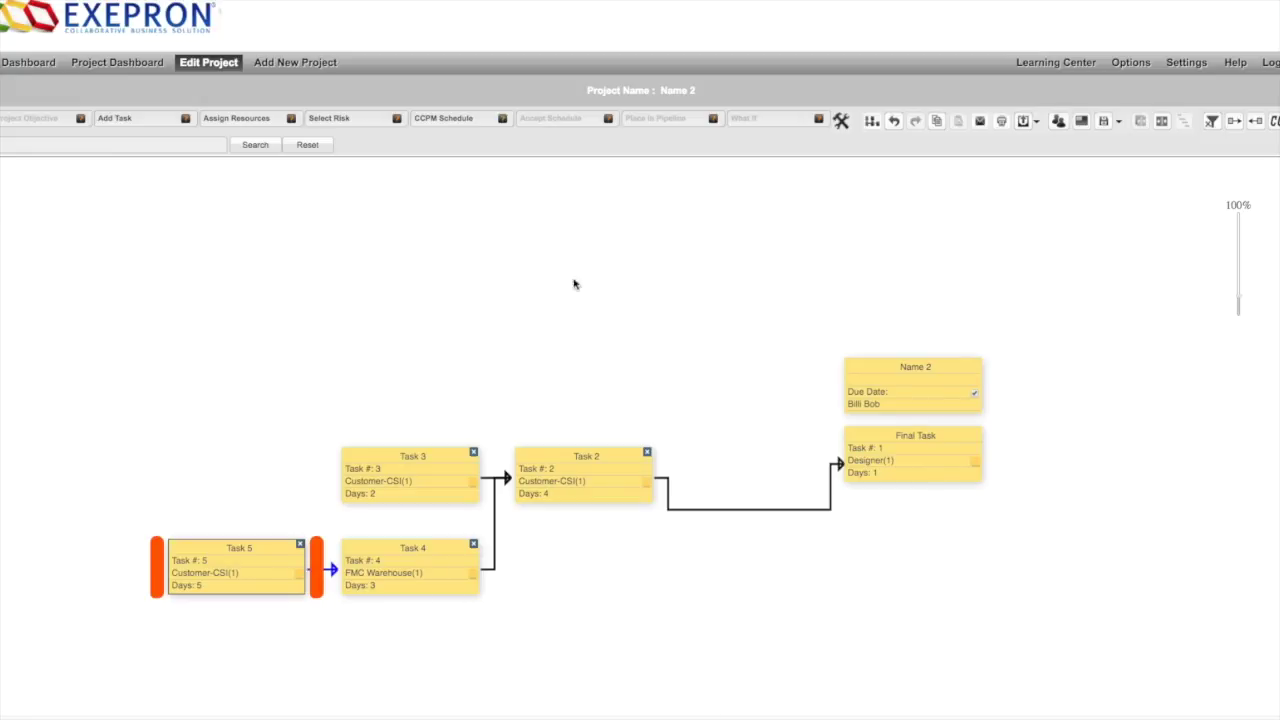
Generate the CCPM schedule and inspect the task bars for Task 2 and Task 5 on the Gantt chart.
left_click(449, 122)
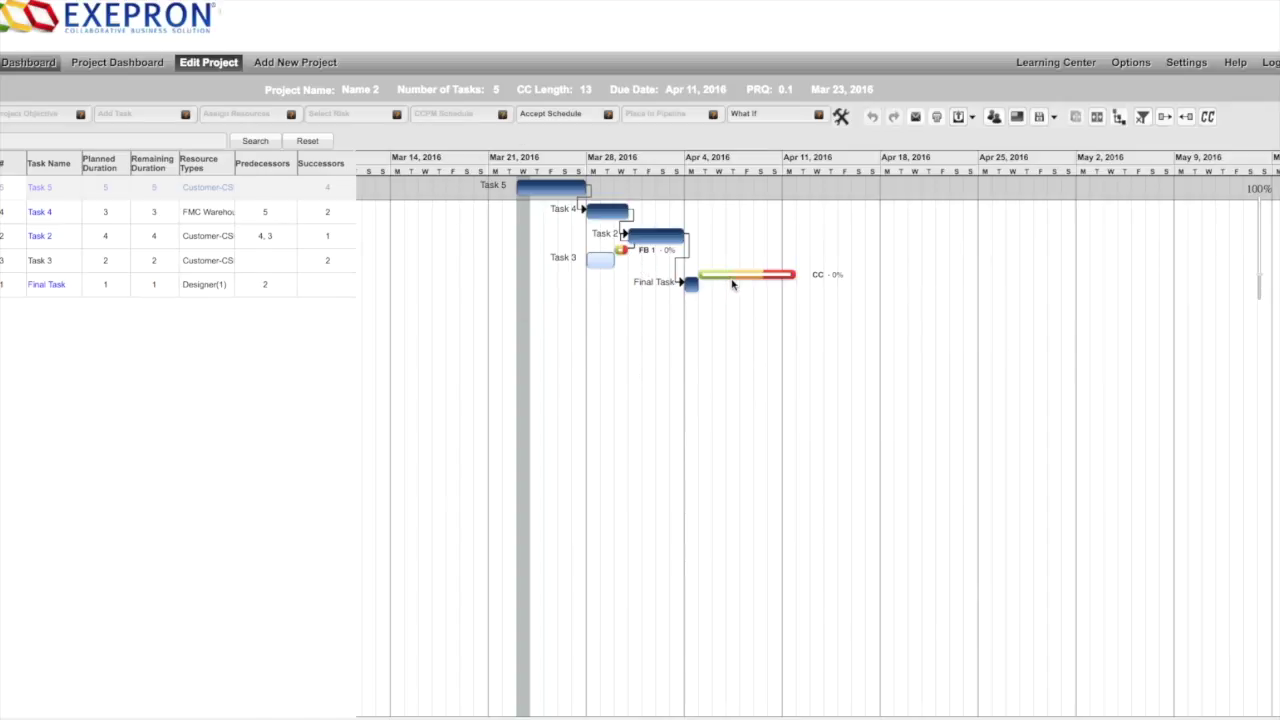
mouse_move(668, 241)
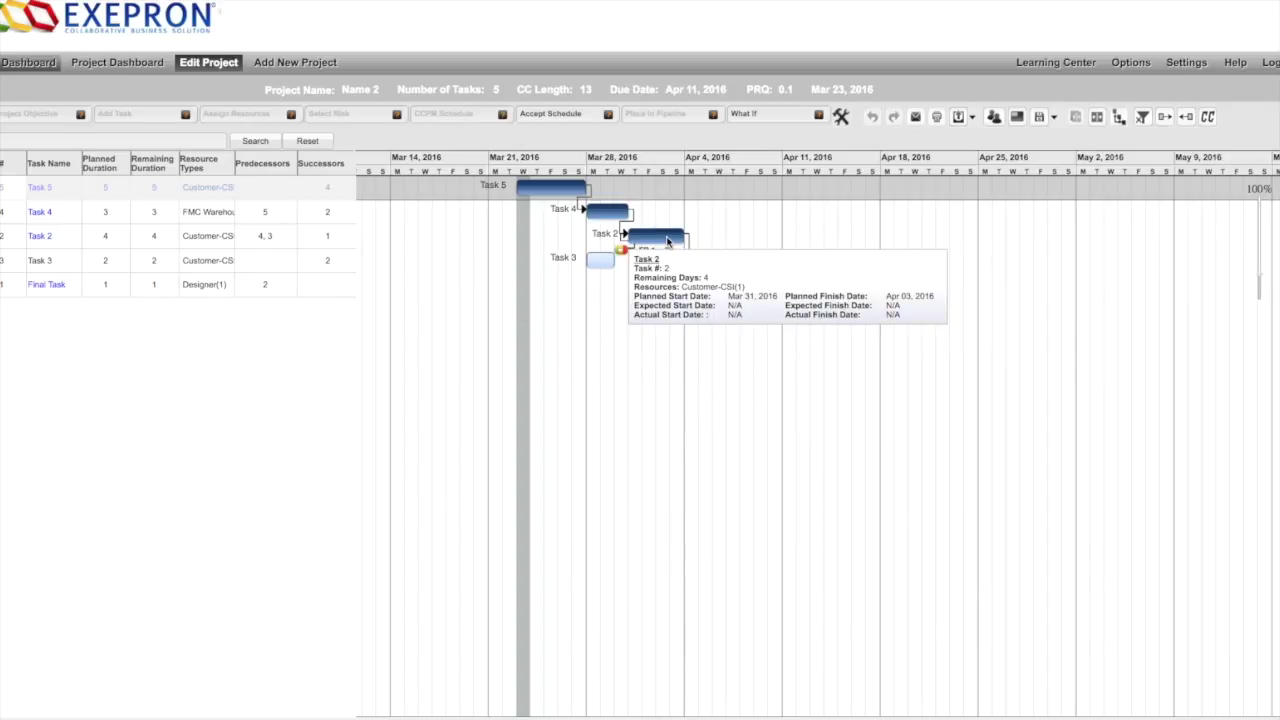
mouse_move(559, 188)
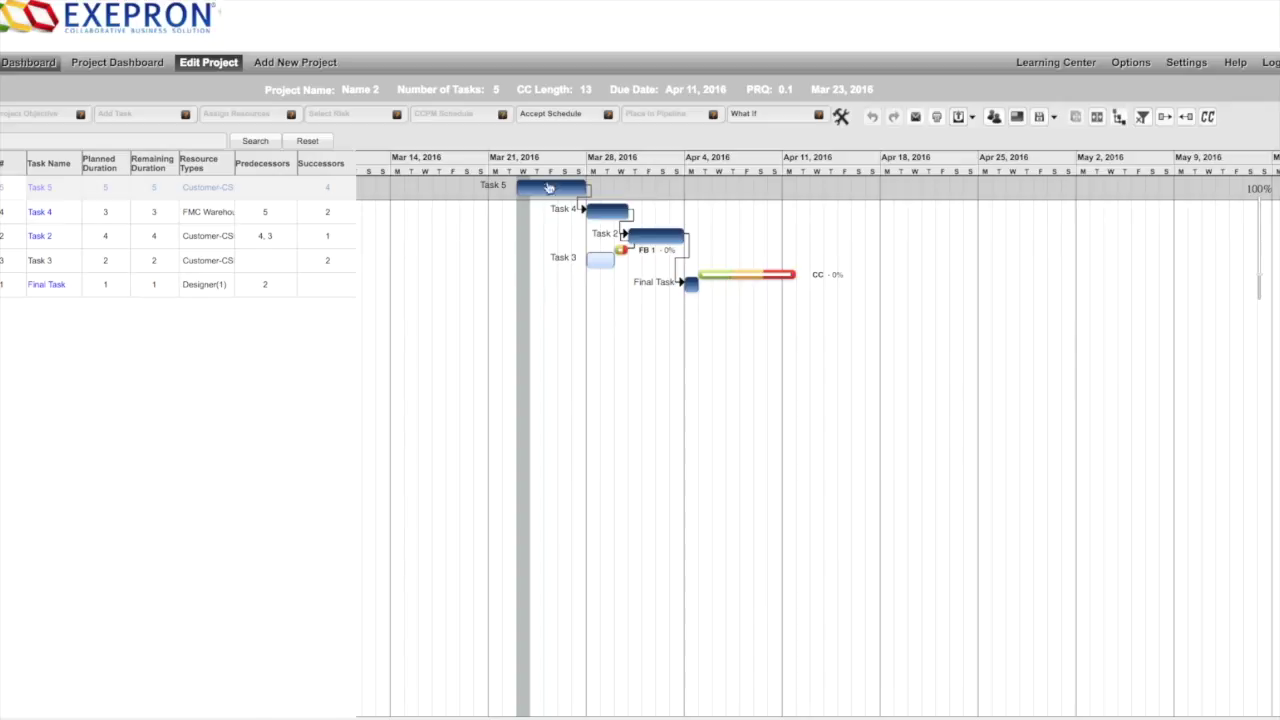
Accept the generated critical chain schedule and place the project in the pipeline.
left_click(565, 116)
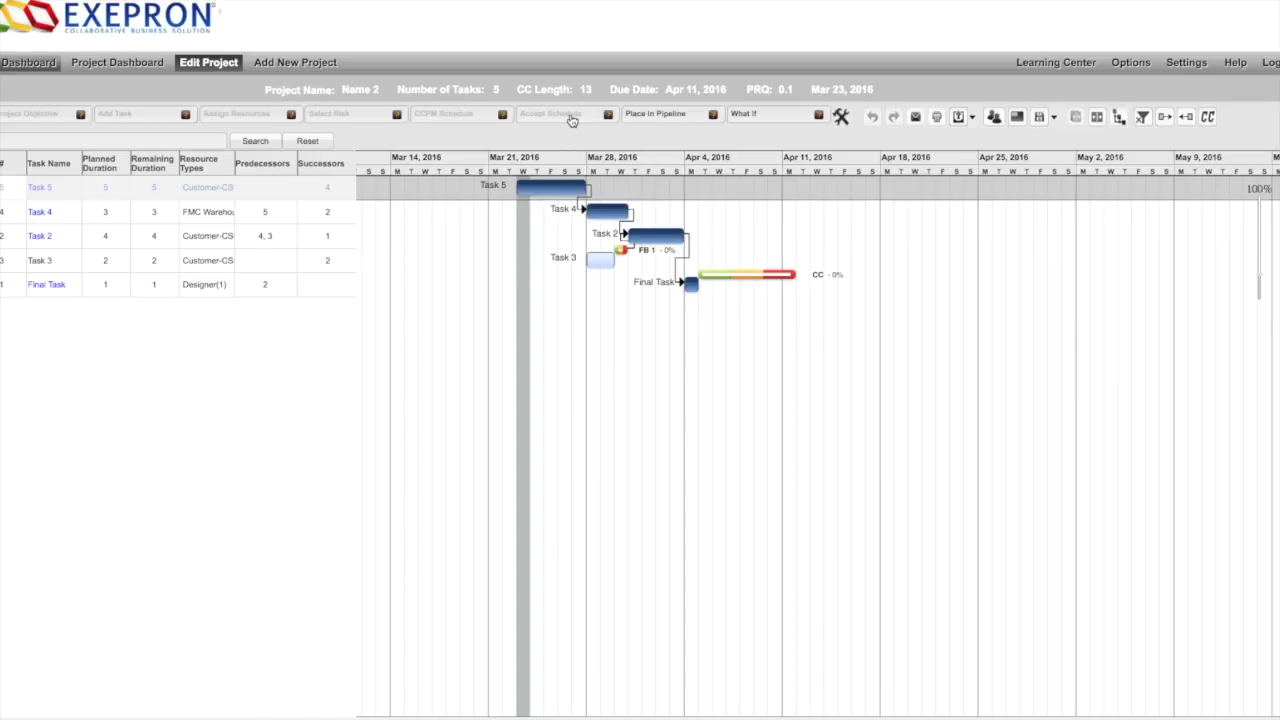
left_click(648, 118)
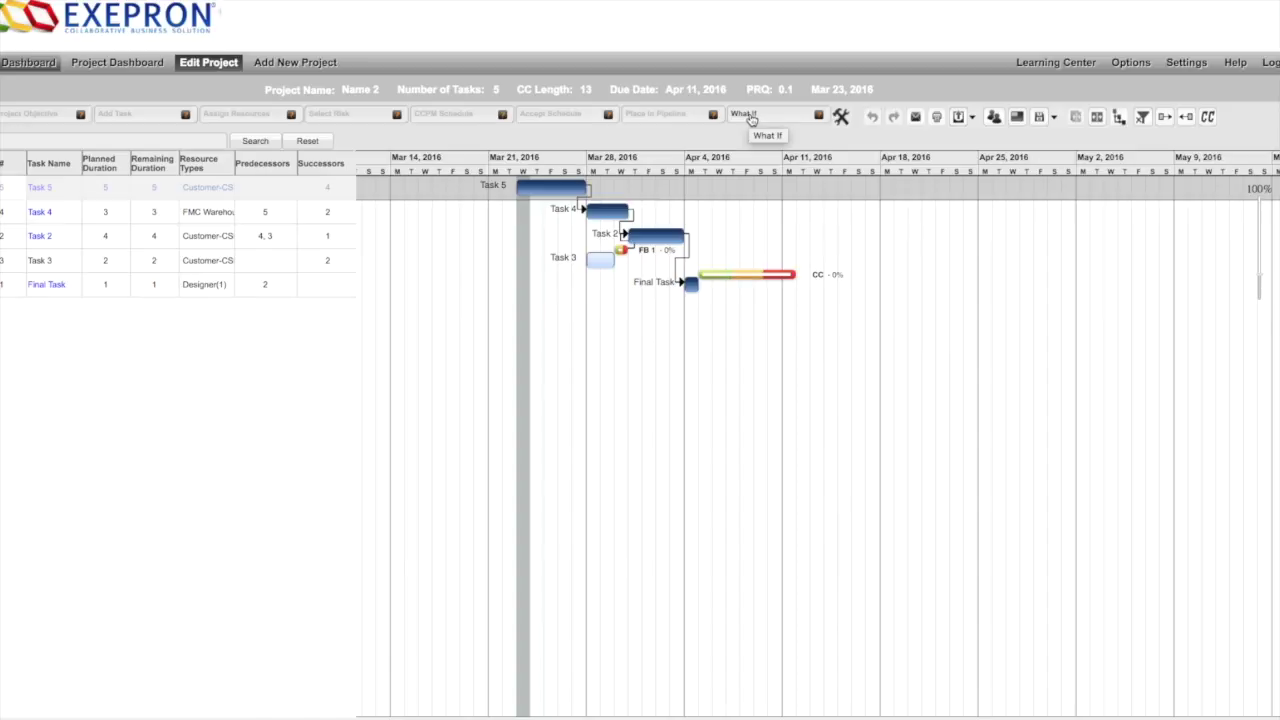
Re-plan the project with What If, retaining its original name and history, and add a predecessor task before Task 3.
left_click(752, 119)
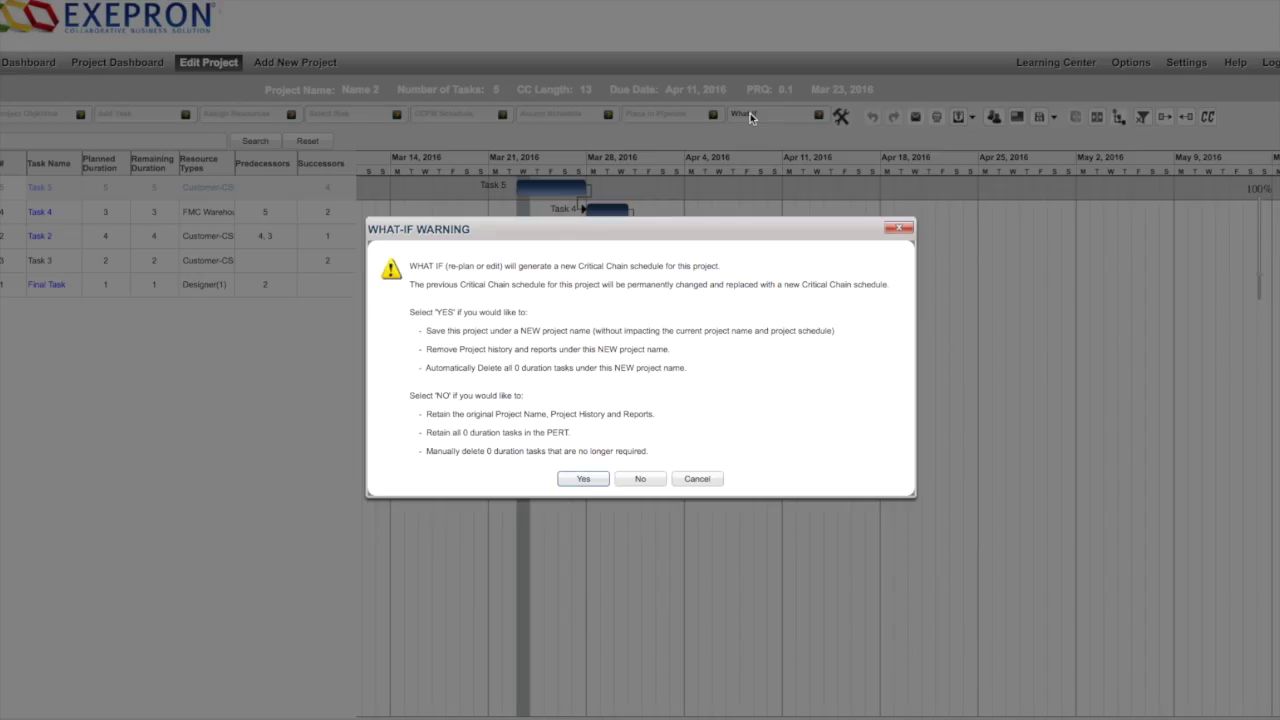
left_click(648, 484)
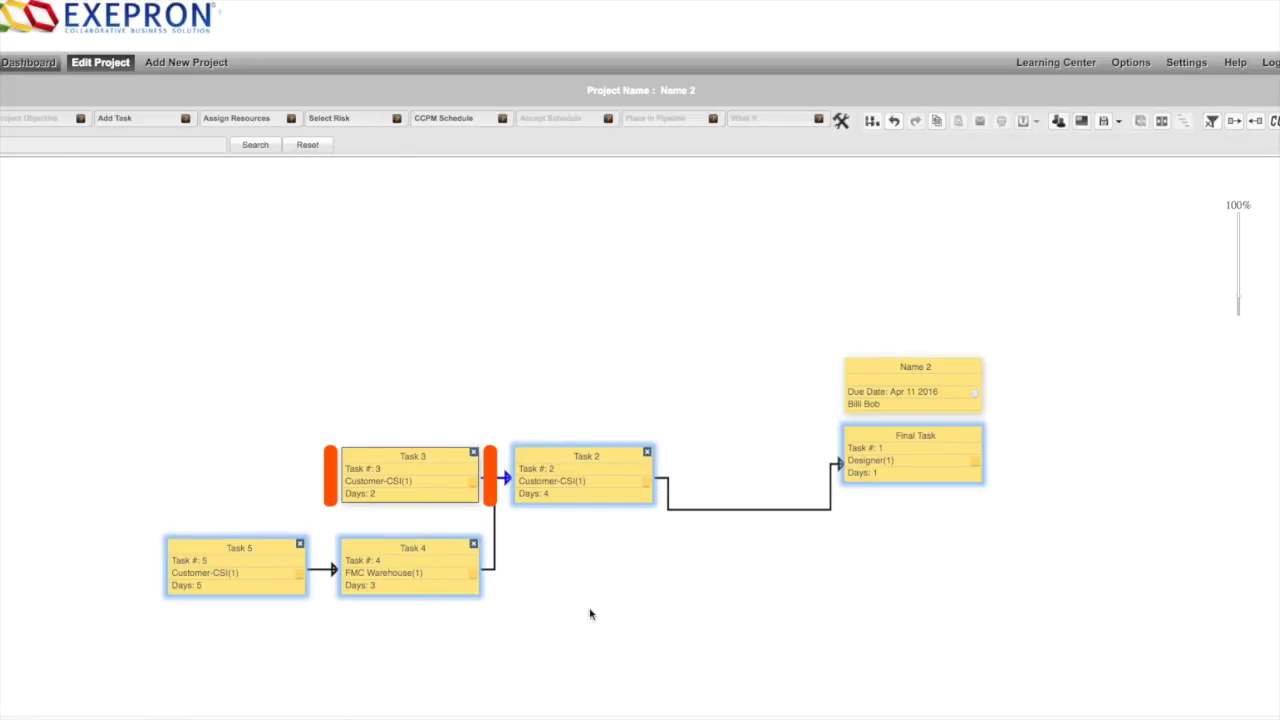
left_click(334, 465)
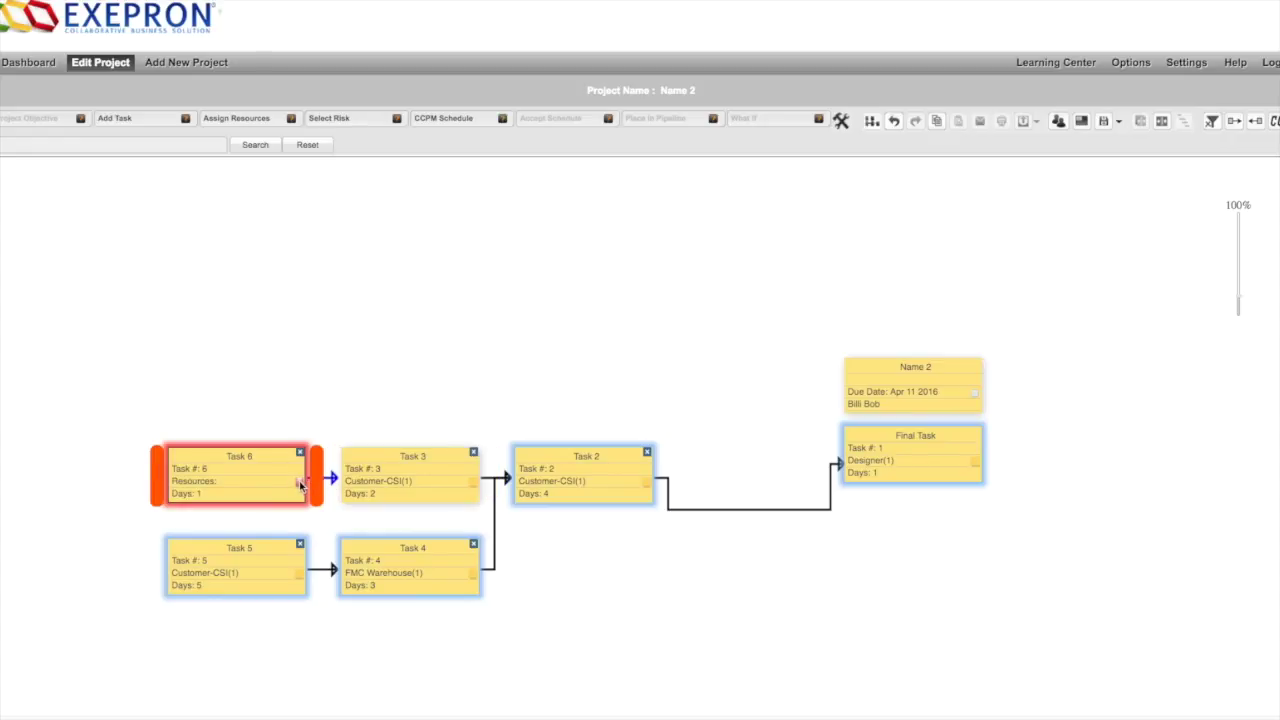
Assign one Consultant resource to Task 6, save the assignment, and set the task's duration to 4 days.
left_click(302, 485)
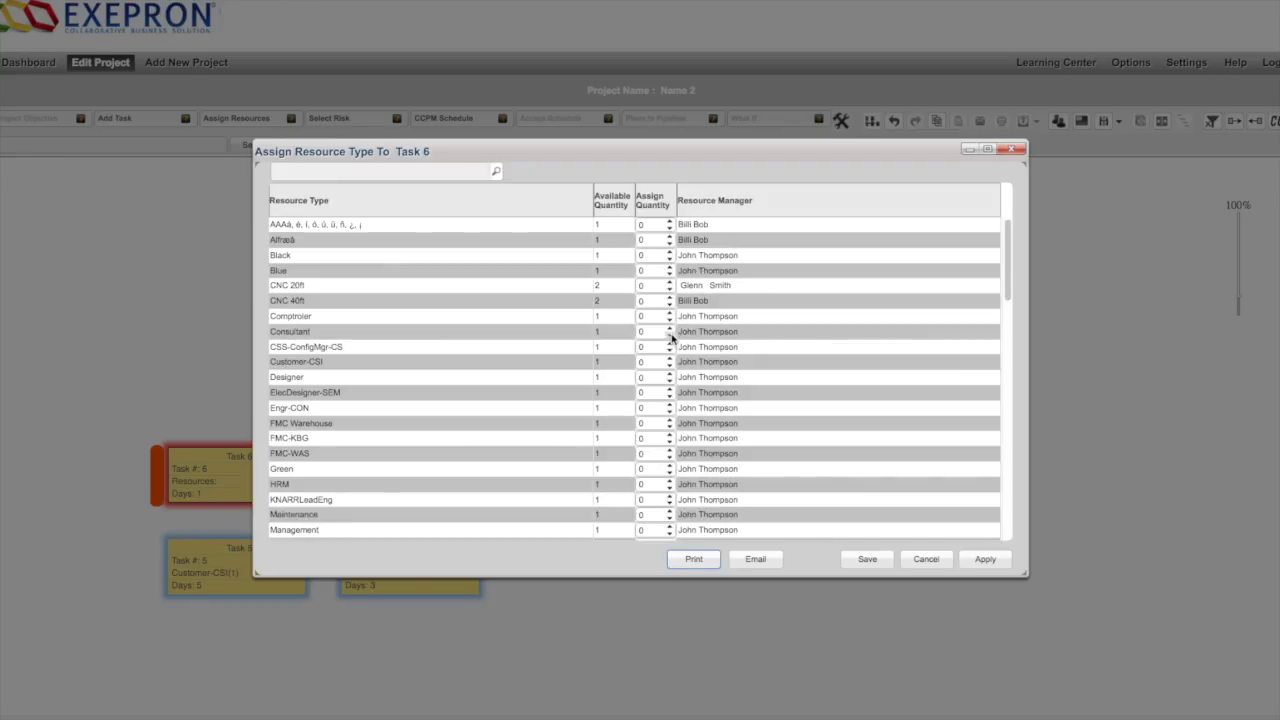
left_click(672, 333)
type("2")
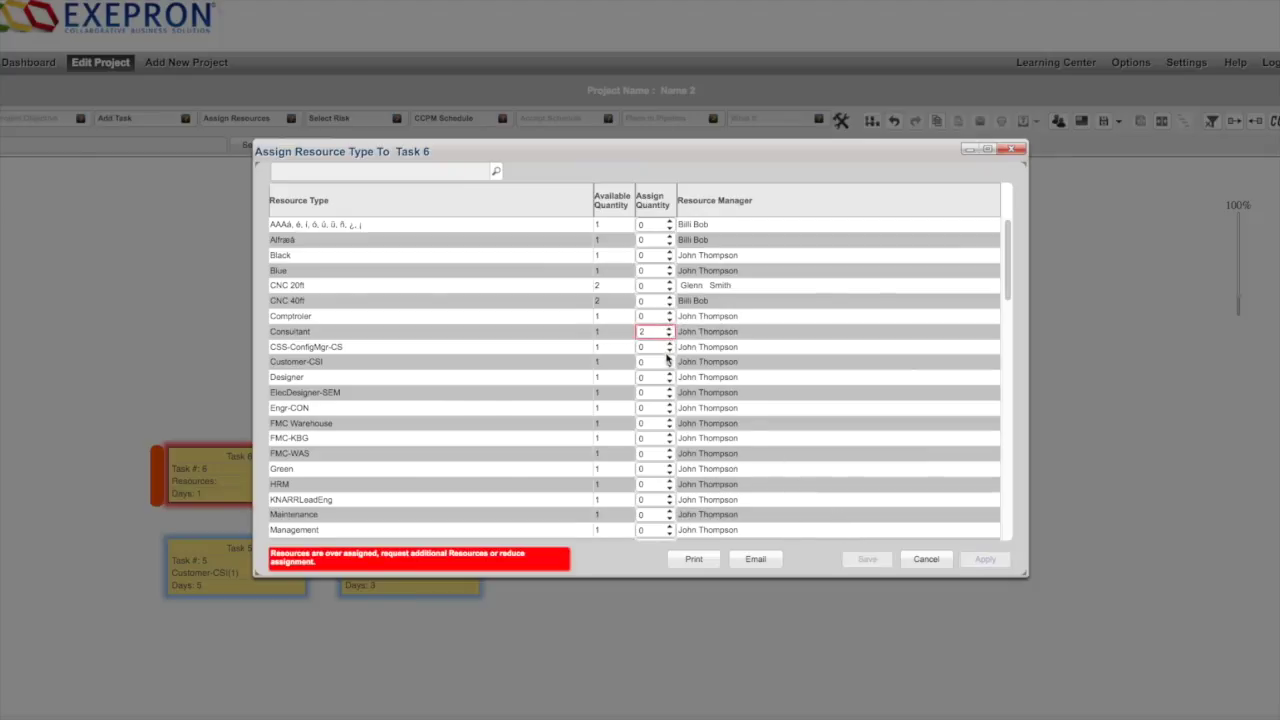
left_click(669, 336)
left_click(867, 559)
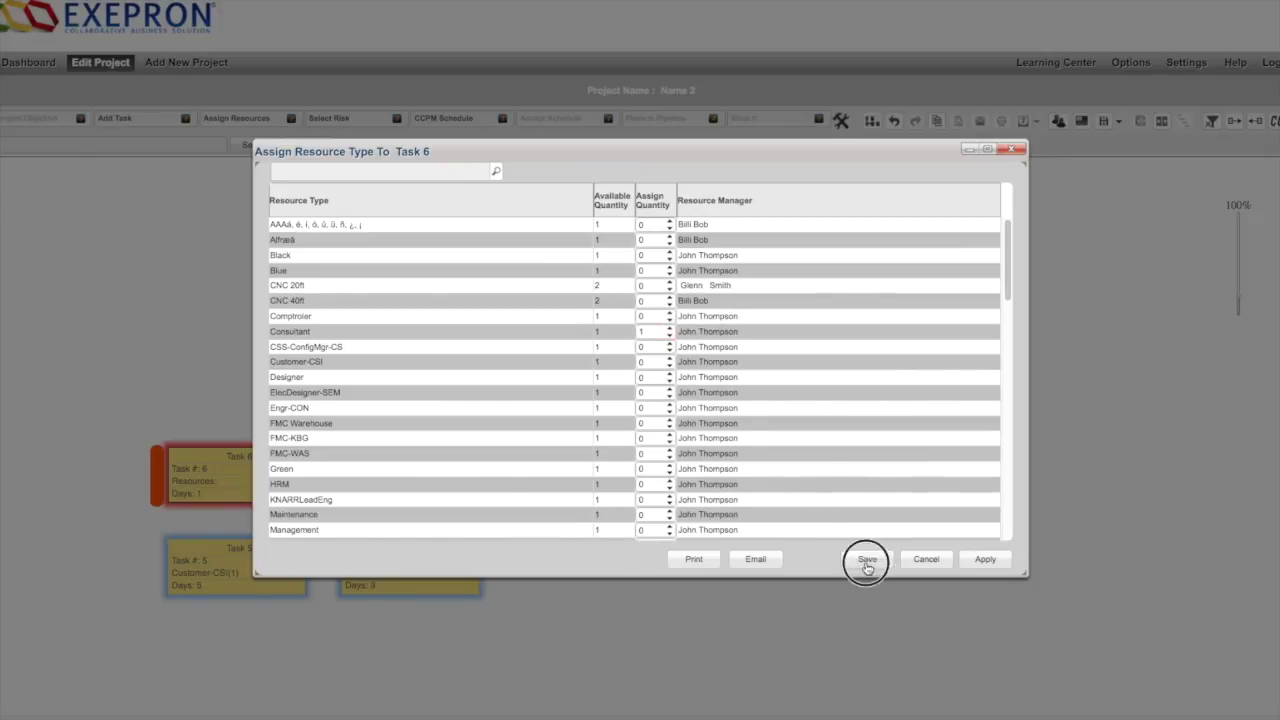
left_click(230, 490)
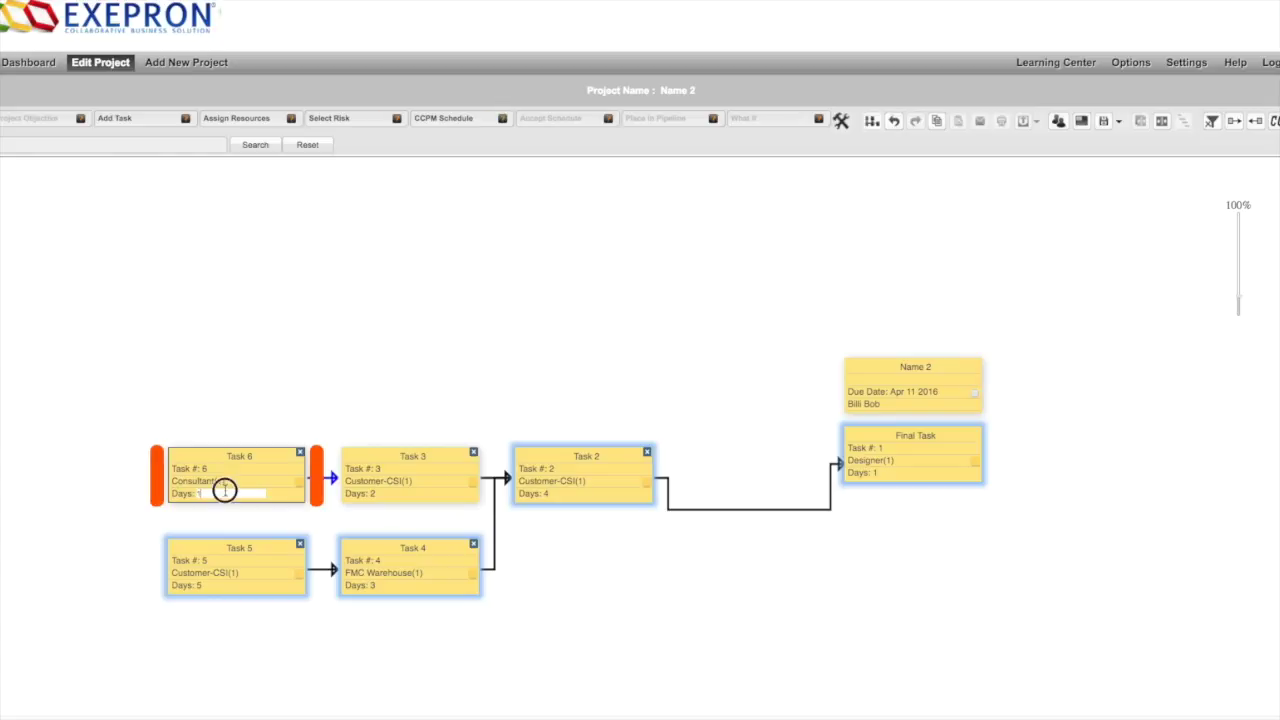
left_click(191, 490)
Reschedule the project with CCPM with its due date cleared, and place the accepted schedule in the pipeline.
left_click(971, 396)
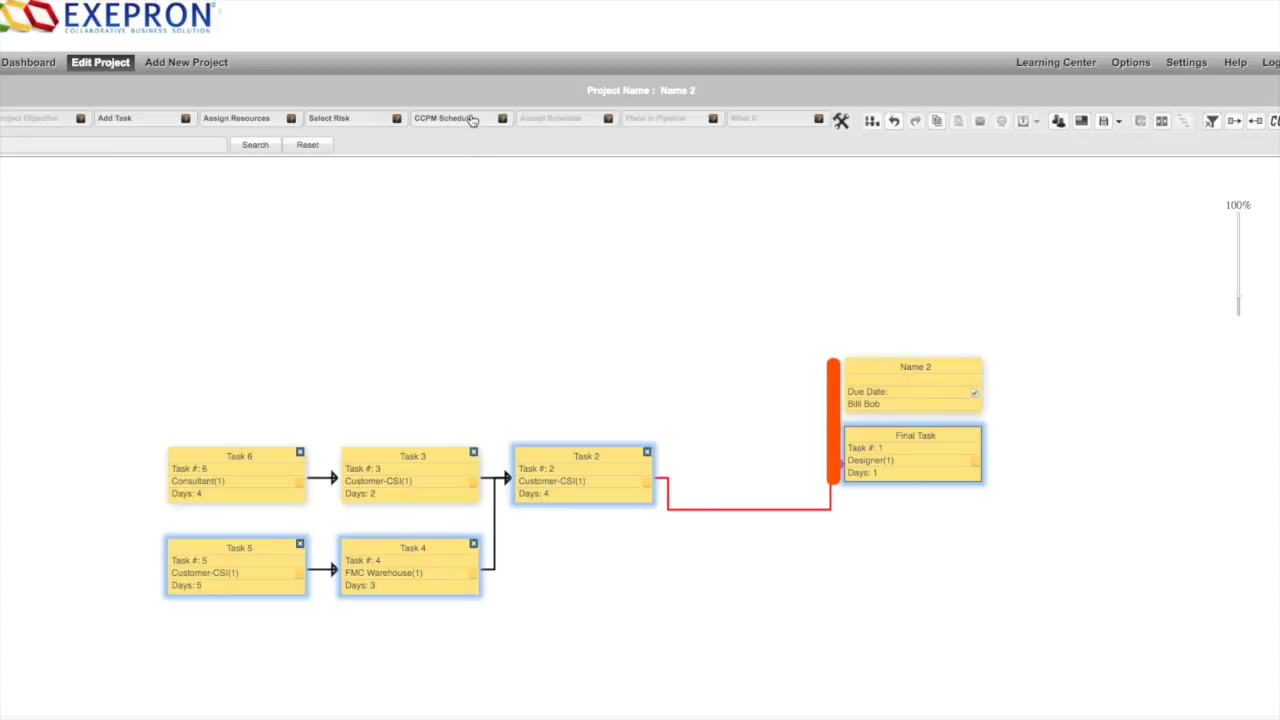
left_click(471, 119)
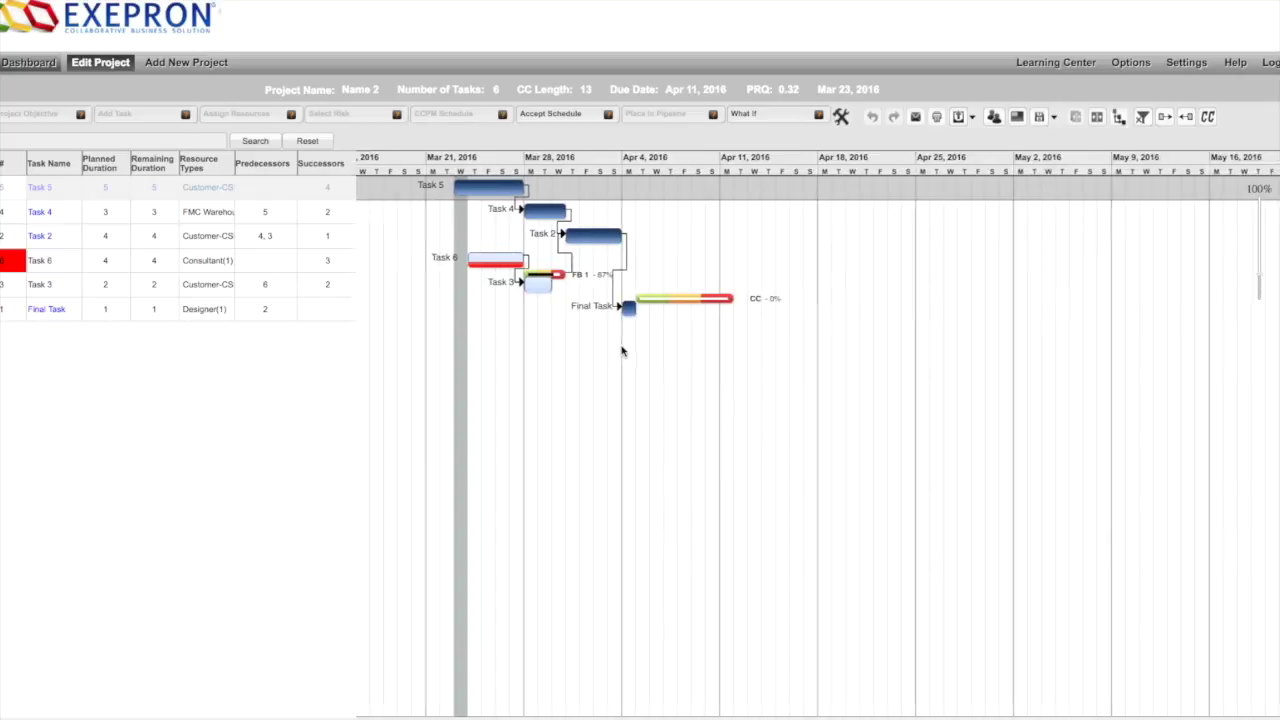
left_click(543, 117)
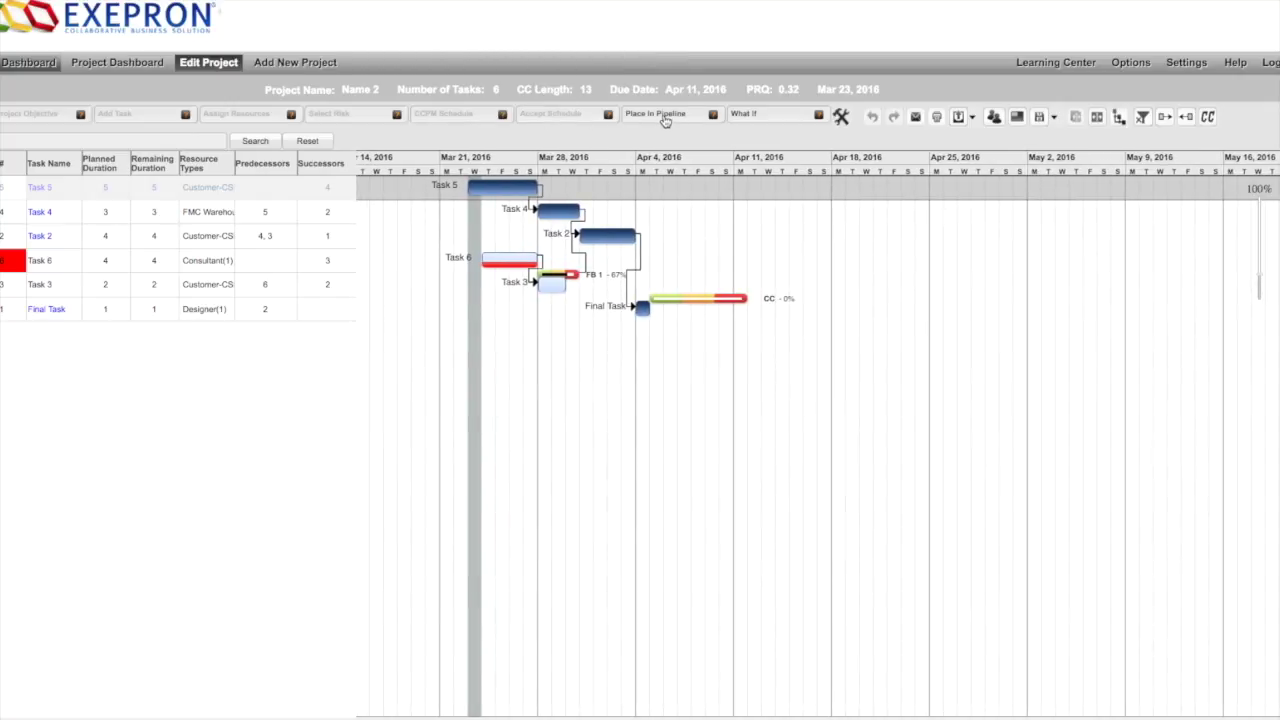
left_click(664, 117)
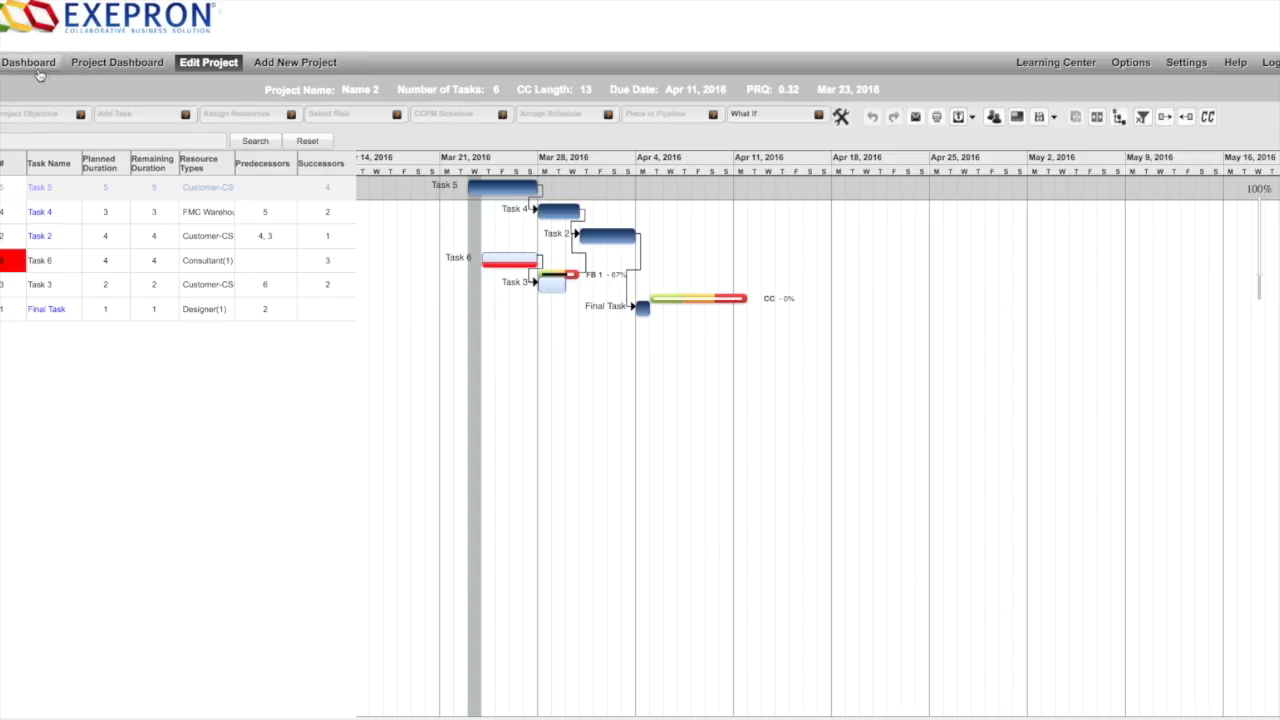
Start the Name 2 project from the portfolio dashboard by changing its status to Start, and confirm the change.
left_click(23, 66)
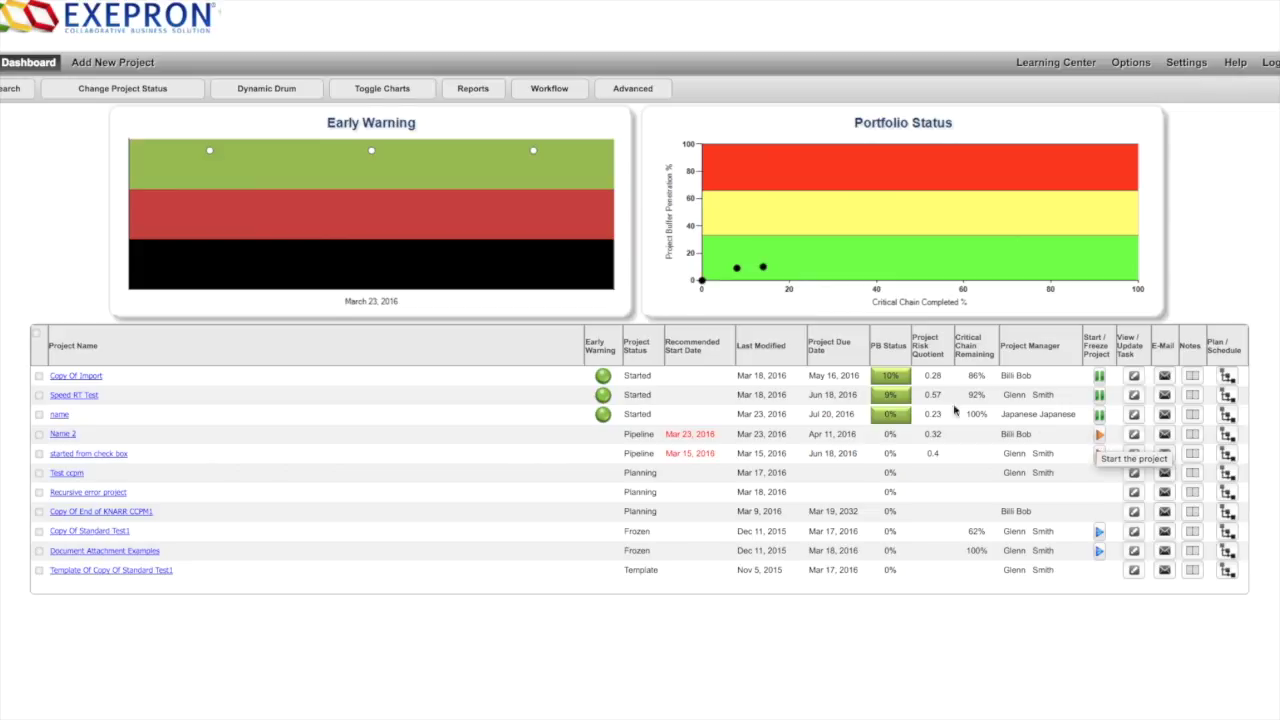
left_click(112, 95)
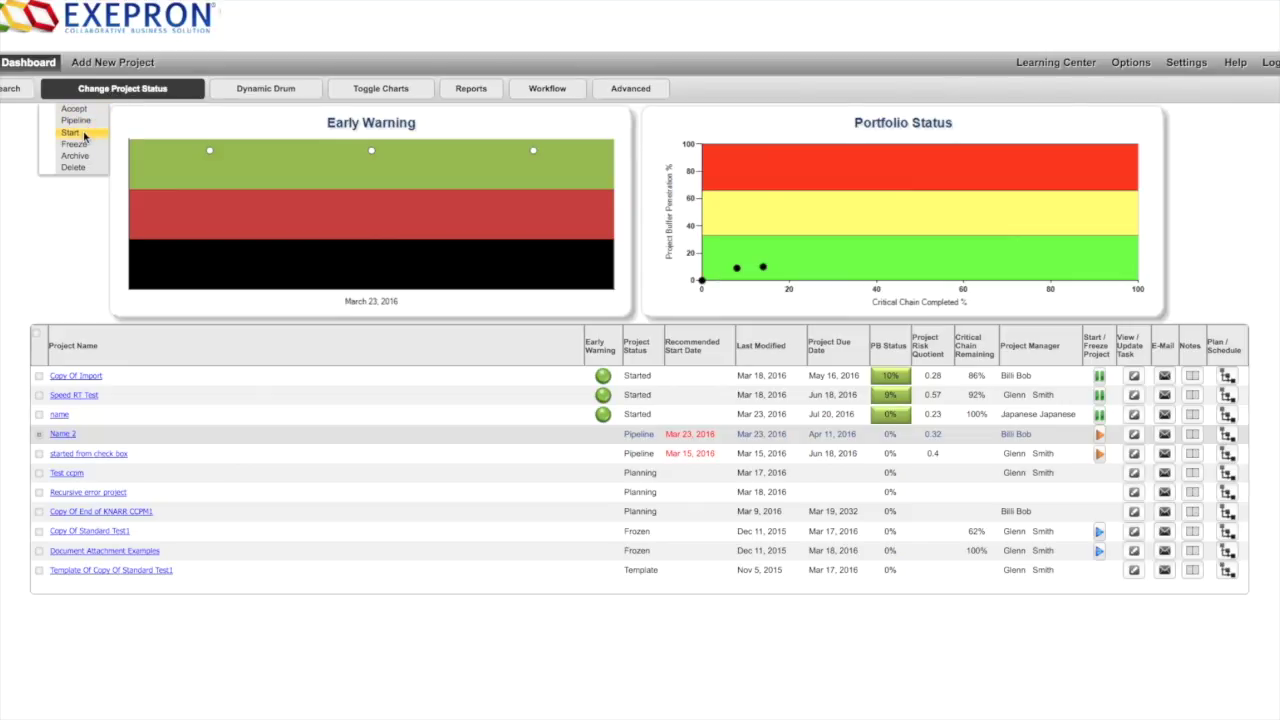
left_click(71, 132)
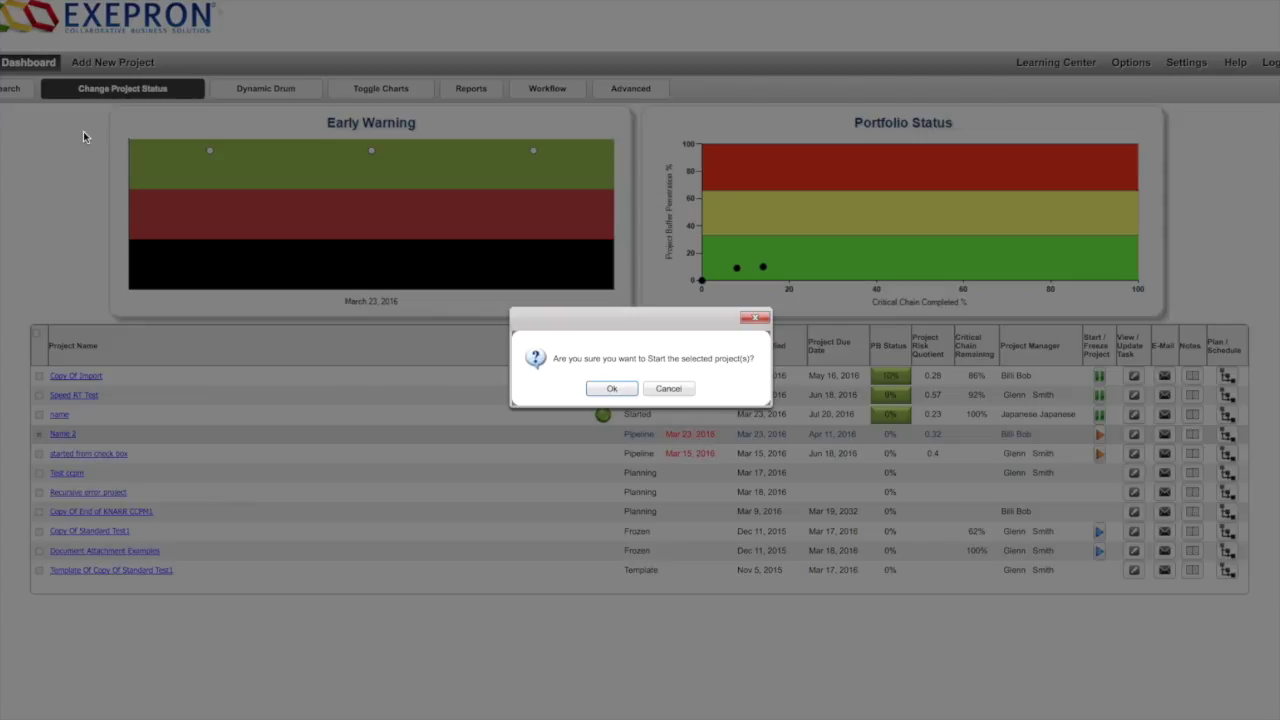
left_click(610, 388)
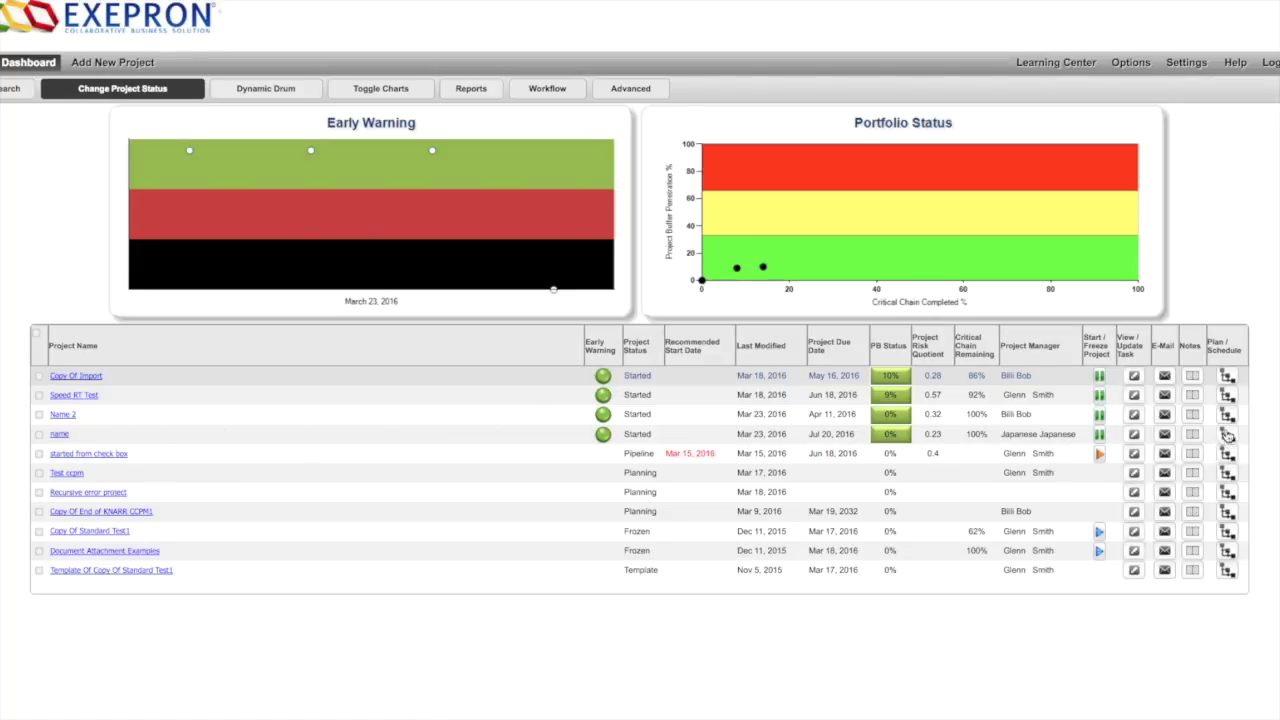
Review the Name 2 project's dashboard and its Gantt schedule, and return to the portfolio dashboard.
left_click(63, 415)
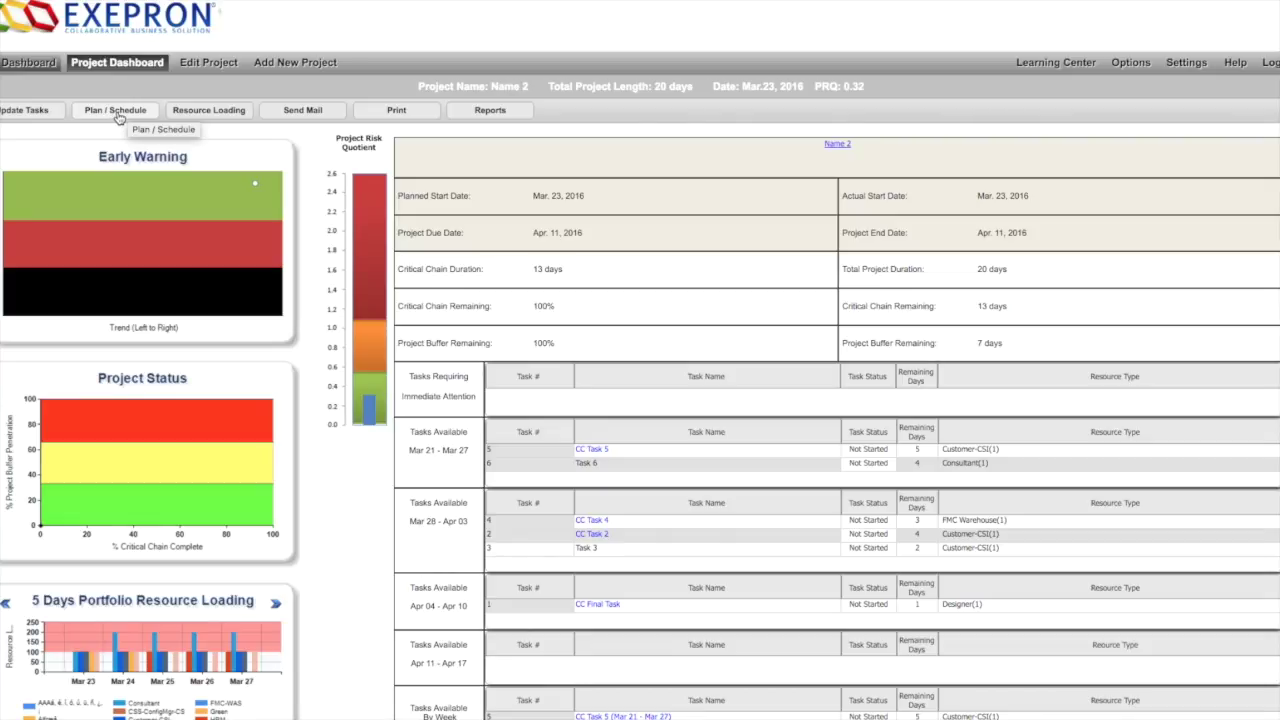
left_click(116, 111)
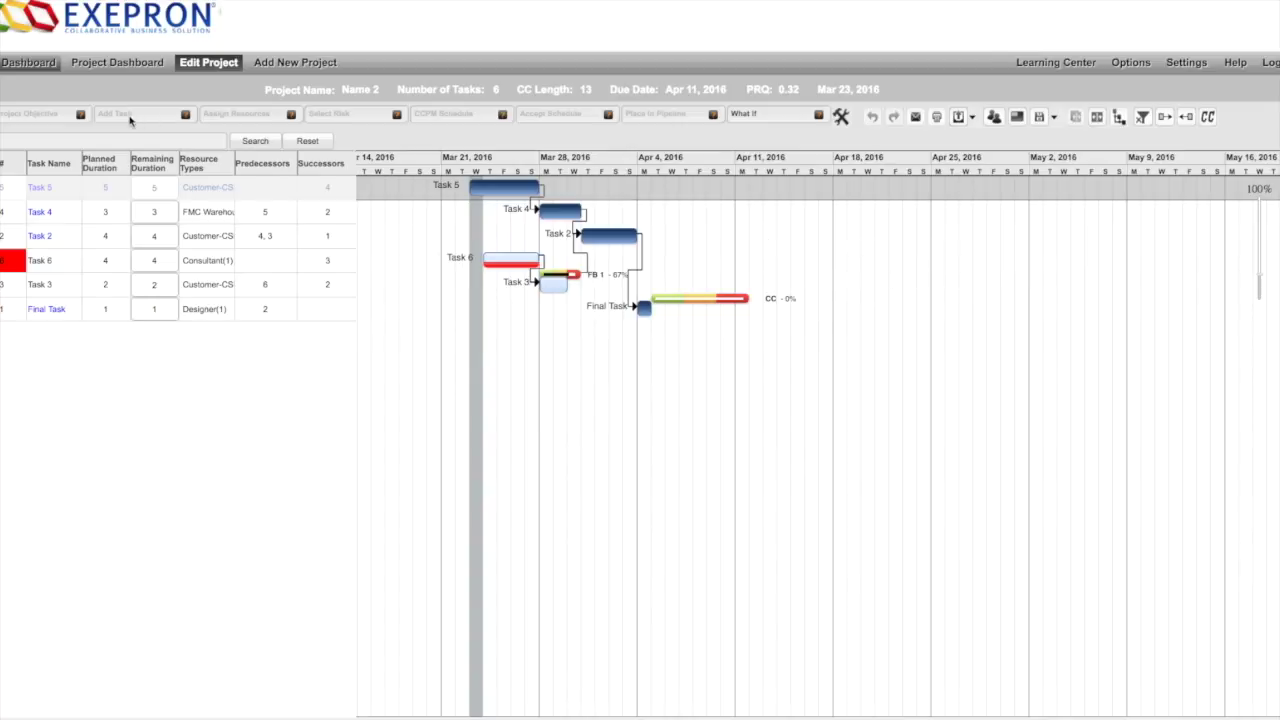
left_click(133, 64)
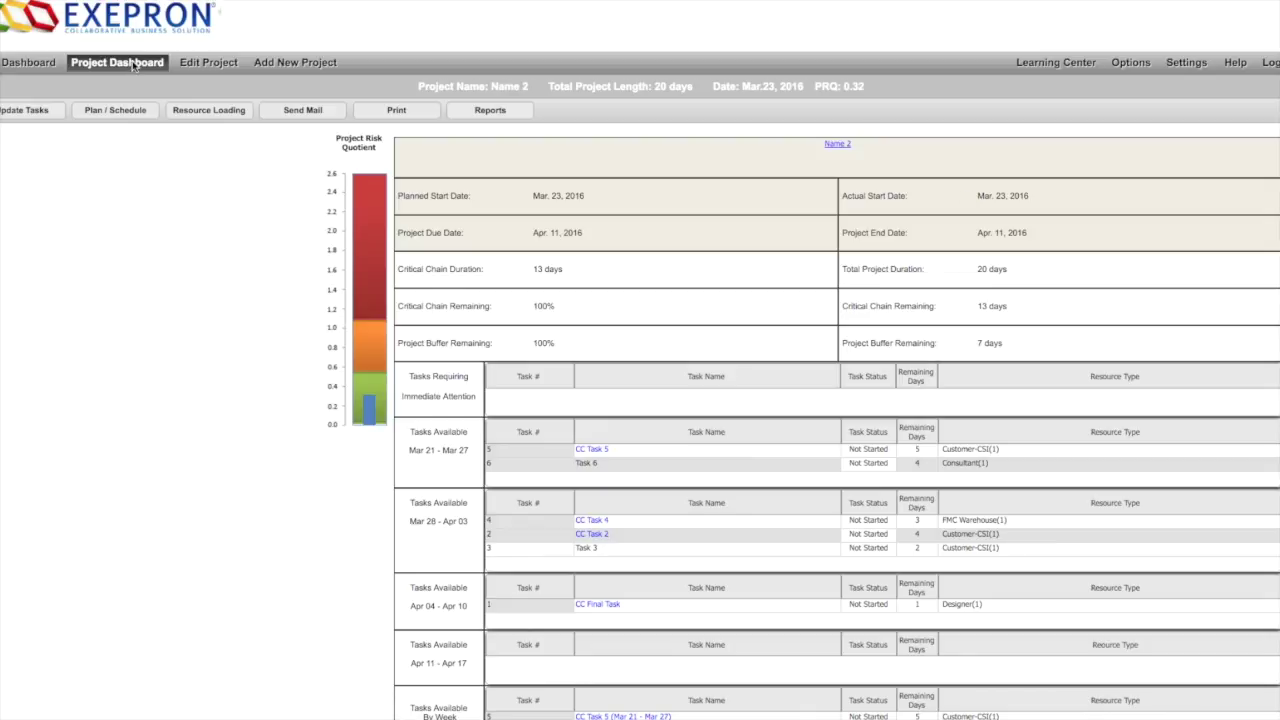
left_click(10, 63)
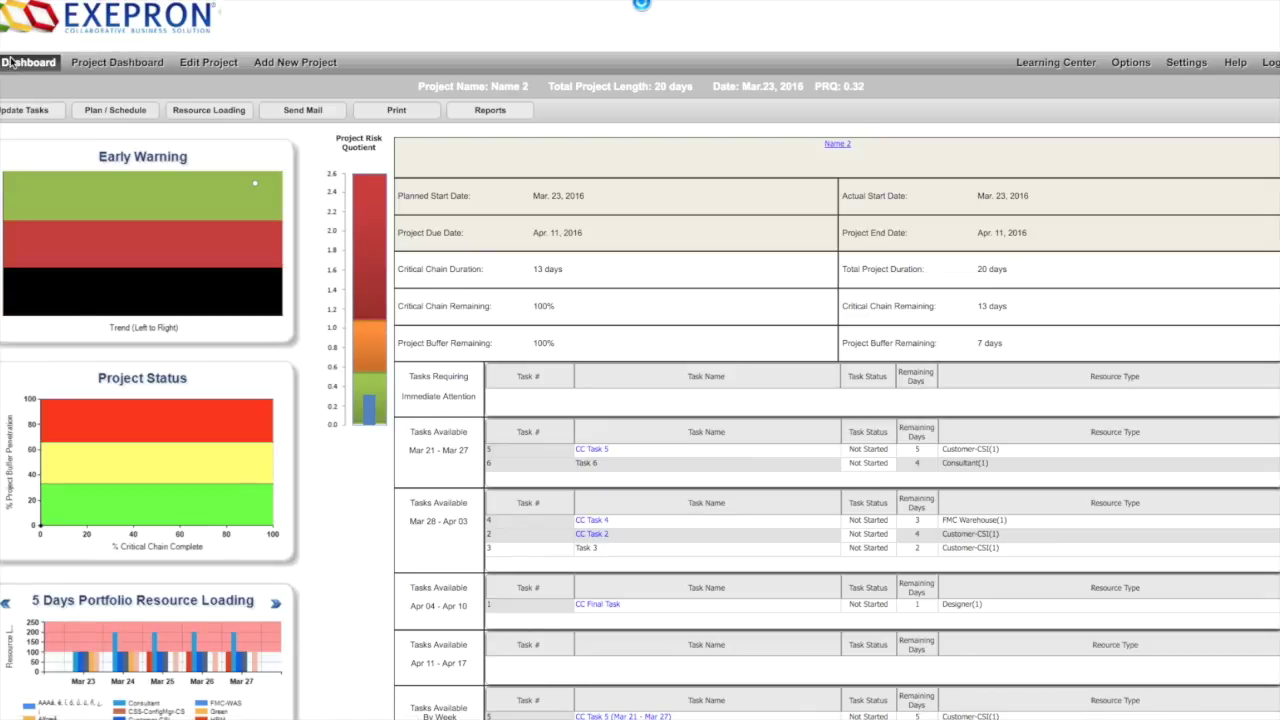